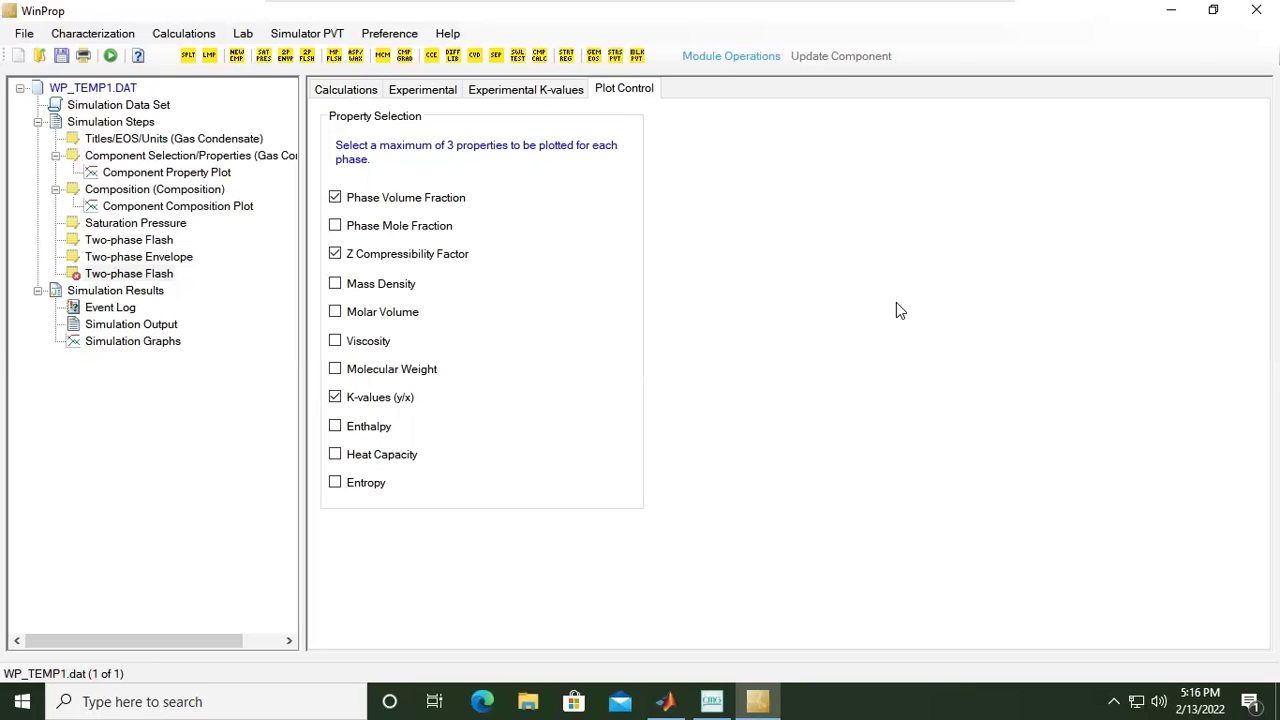
Step: Save the WinProp dataset to the Desktop under the name Gas_Condensate.dat
left_click(24, 34)
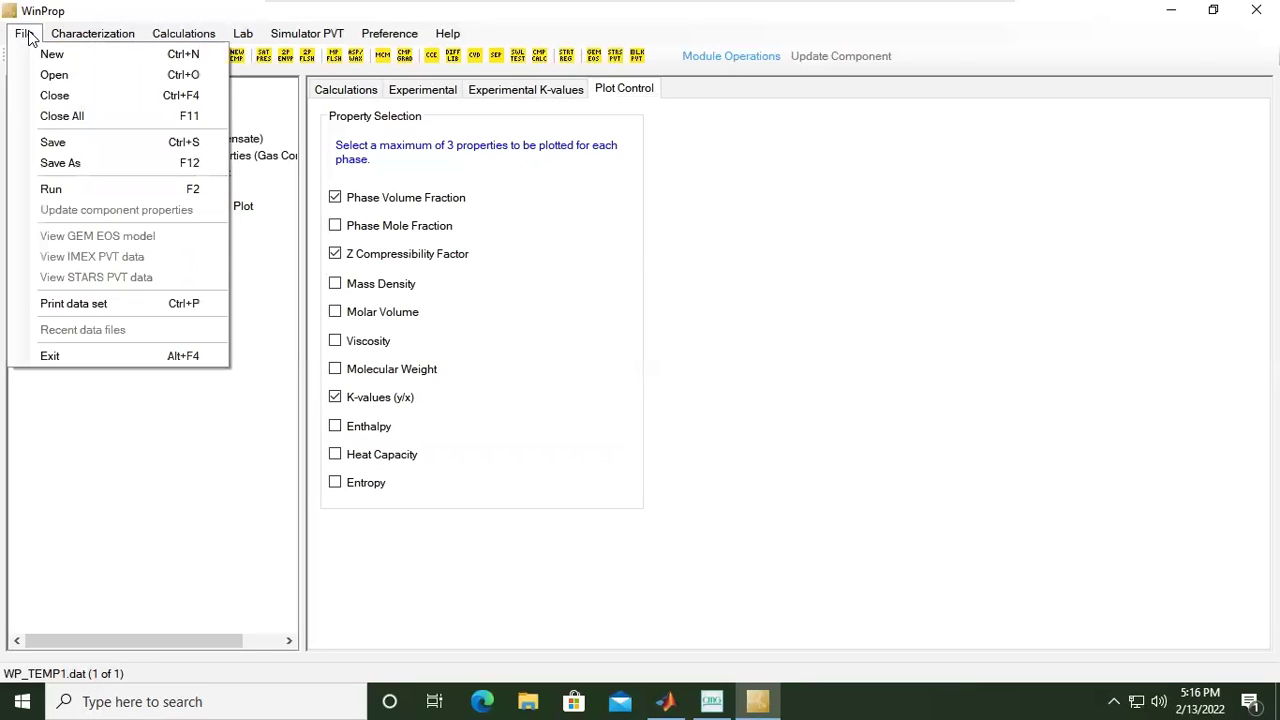
left_click(50, 166)
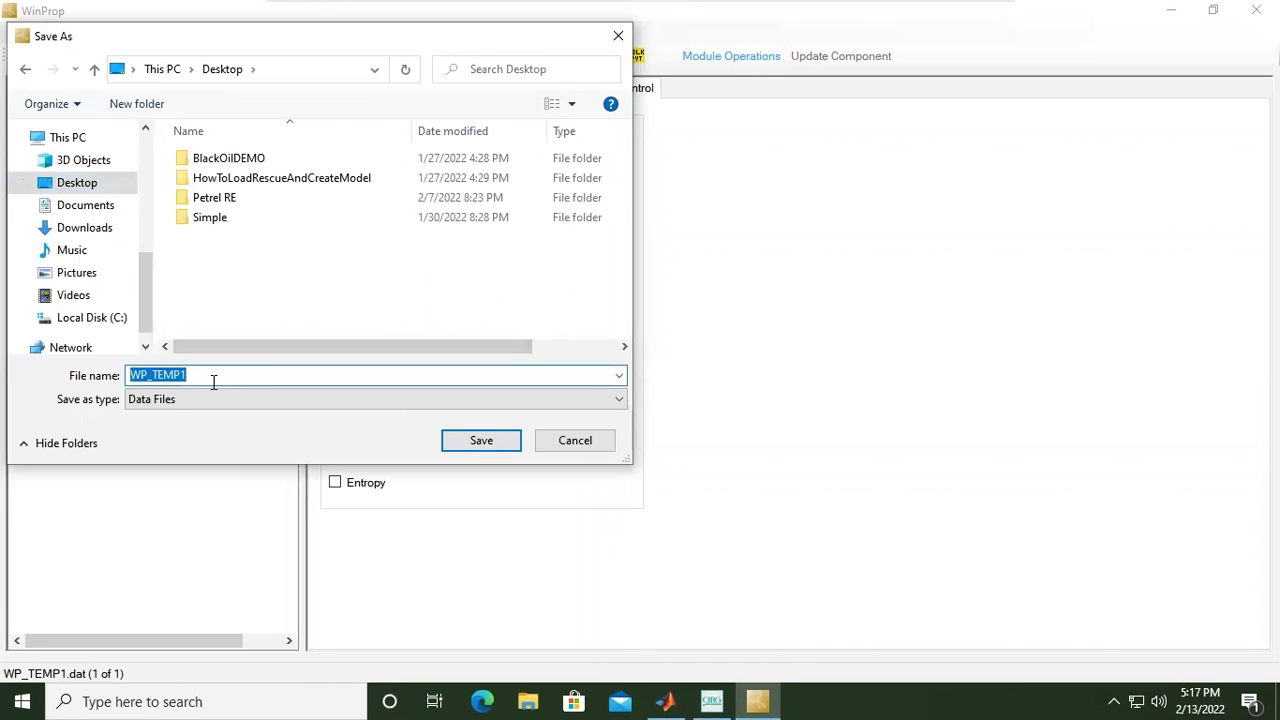
type("Gas_Condensate")
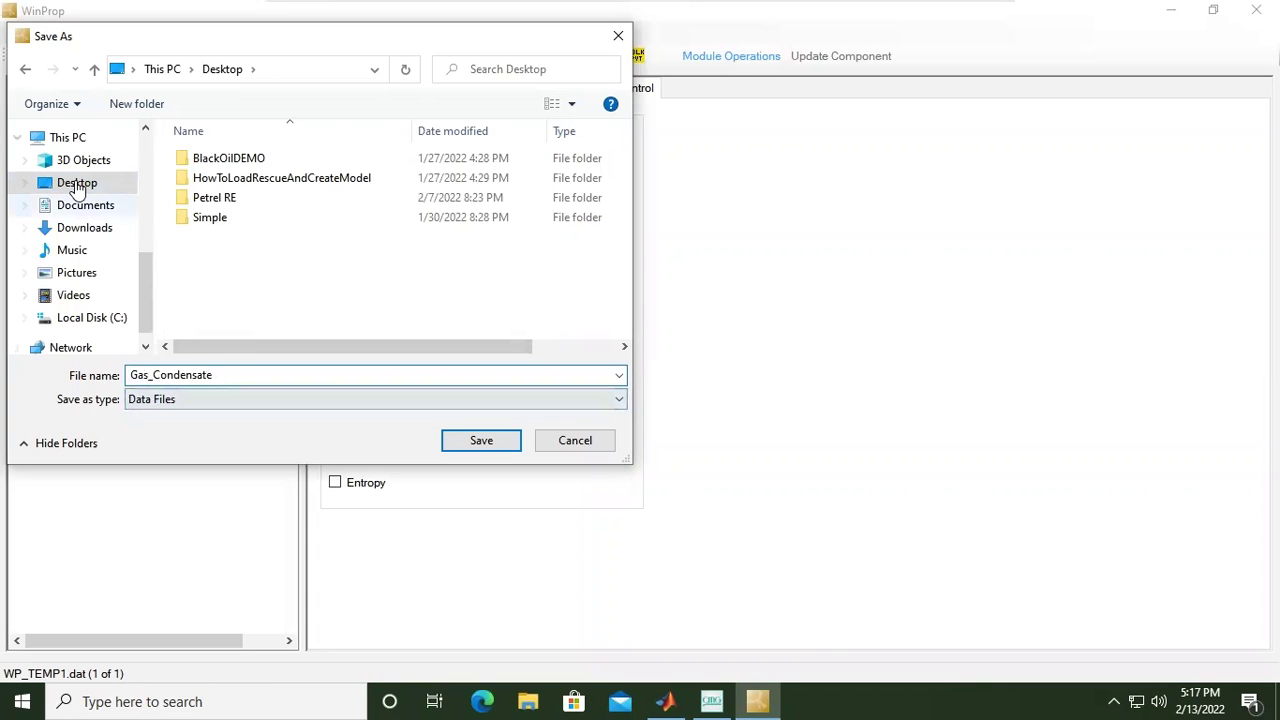
left_click(471, 448)
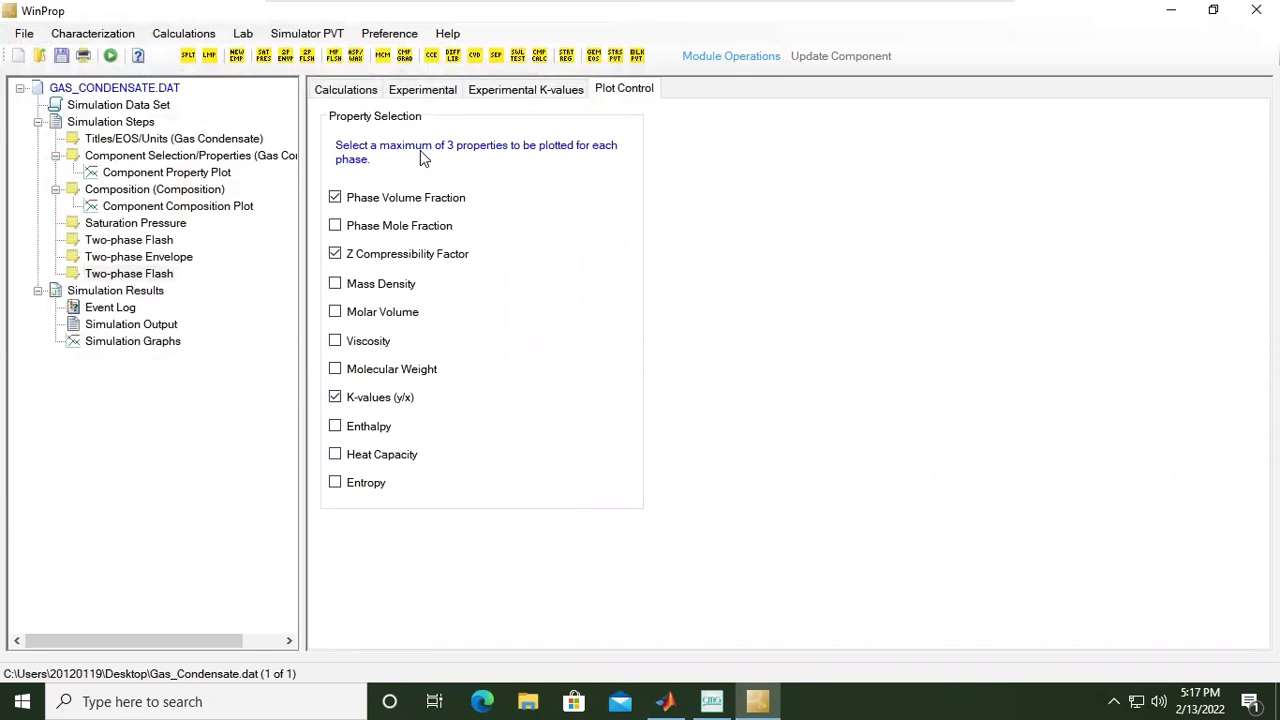
Step: Review the Calculations, experimental data and Experimental K-values tabs and the feed composition table
left_click(326, 90)
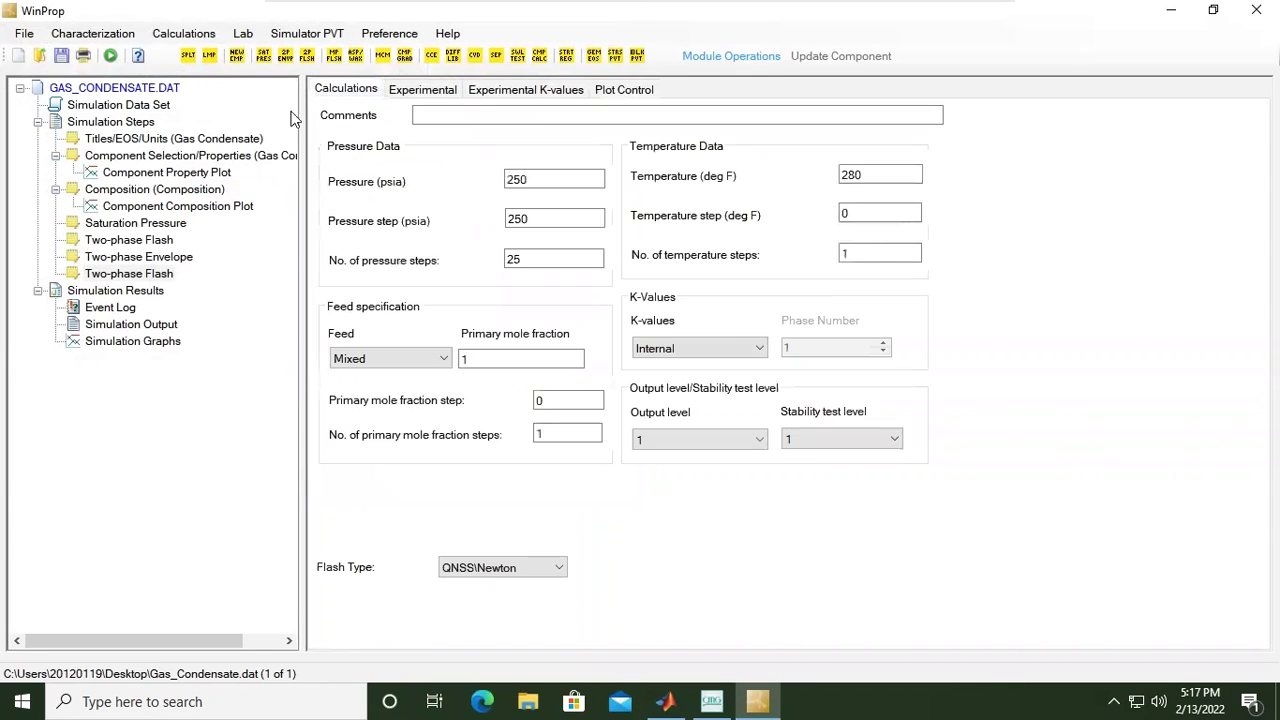
left_click(415, 90)
left_click(520, 89)
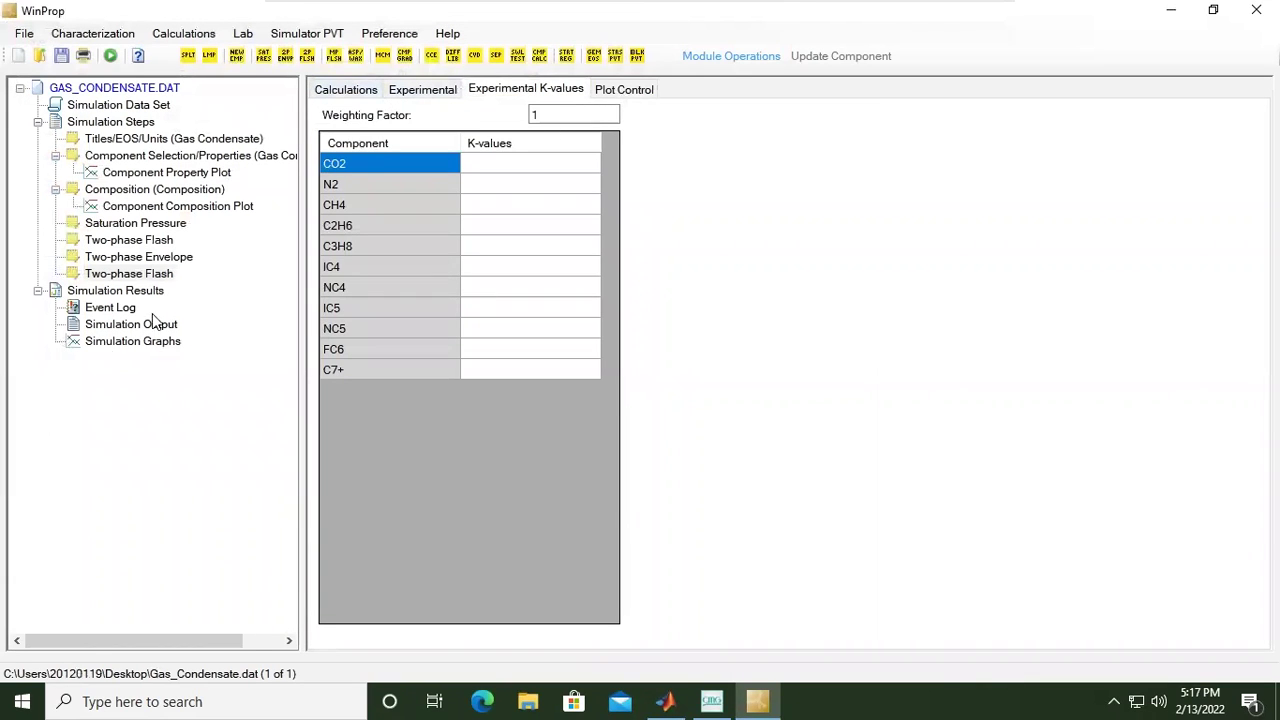
left_click(120, 191)
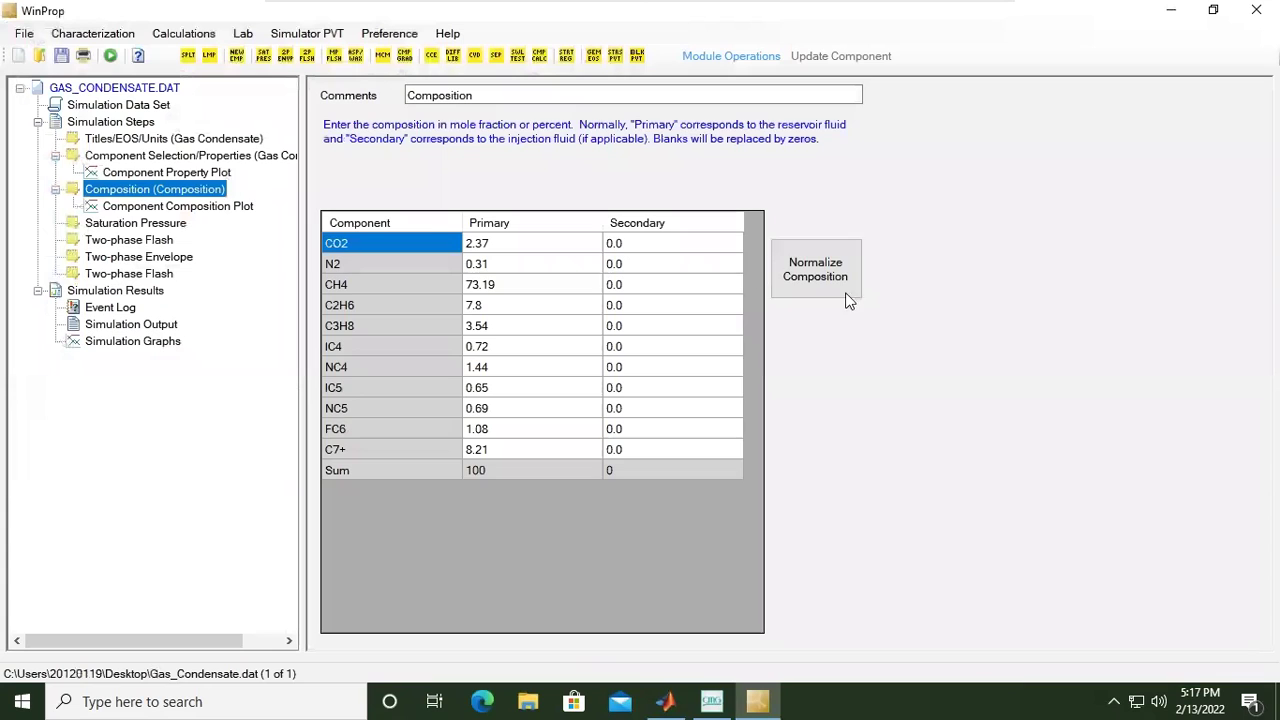
Step: Run the simulation and confirm the event log reports Validation OK
left_click(115, 62)
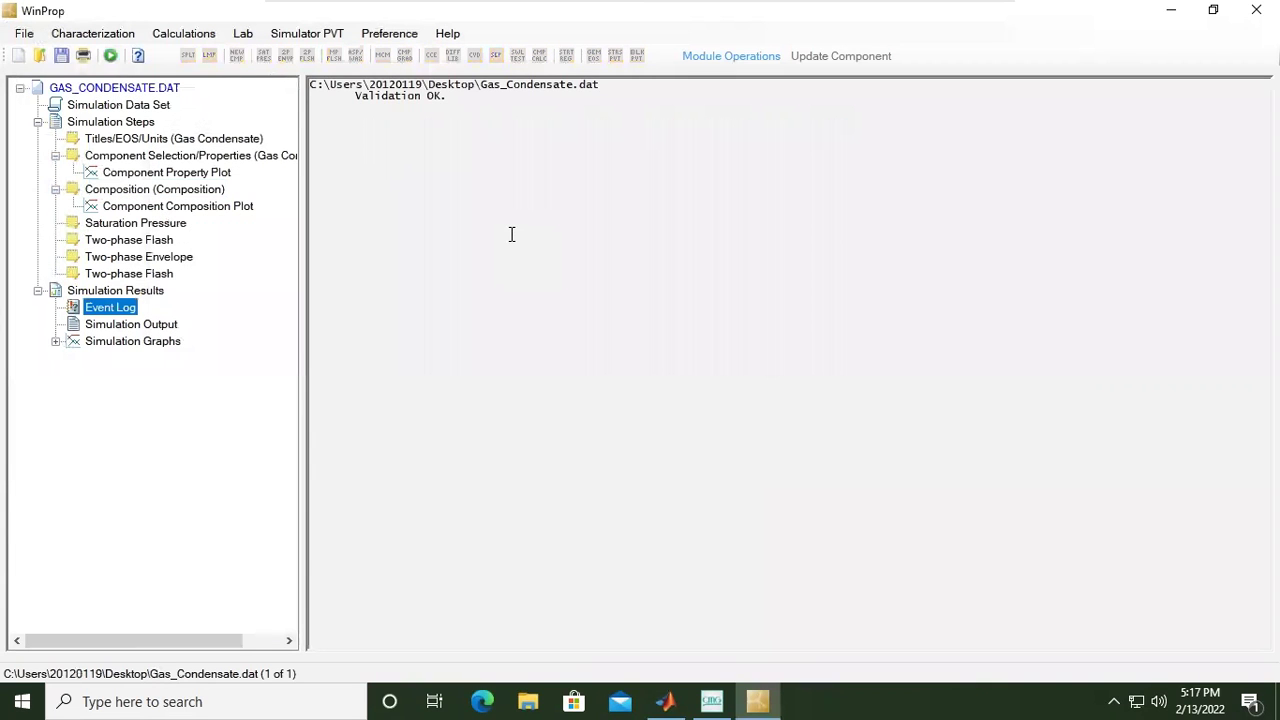
left_click(144, 291)
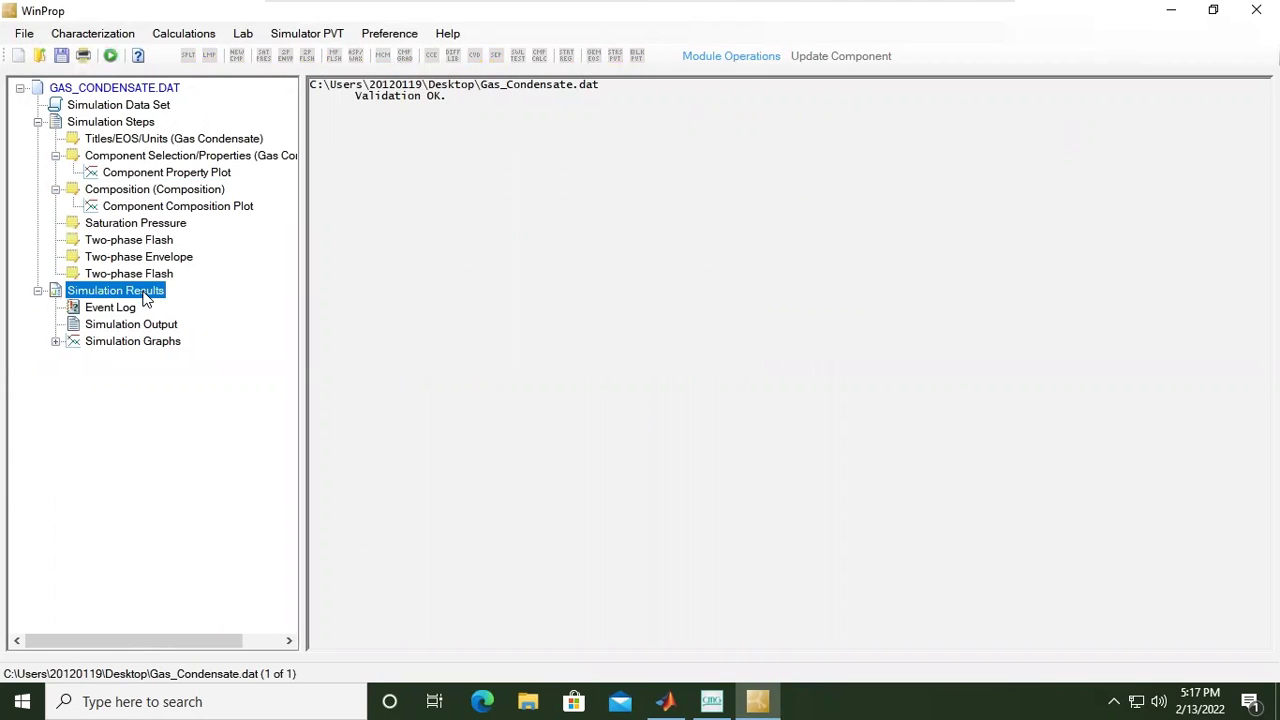
left_click(124, 310)
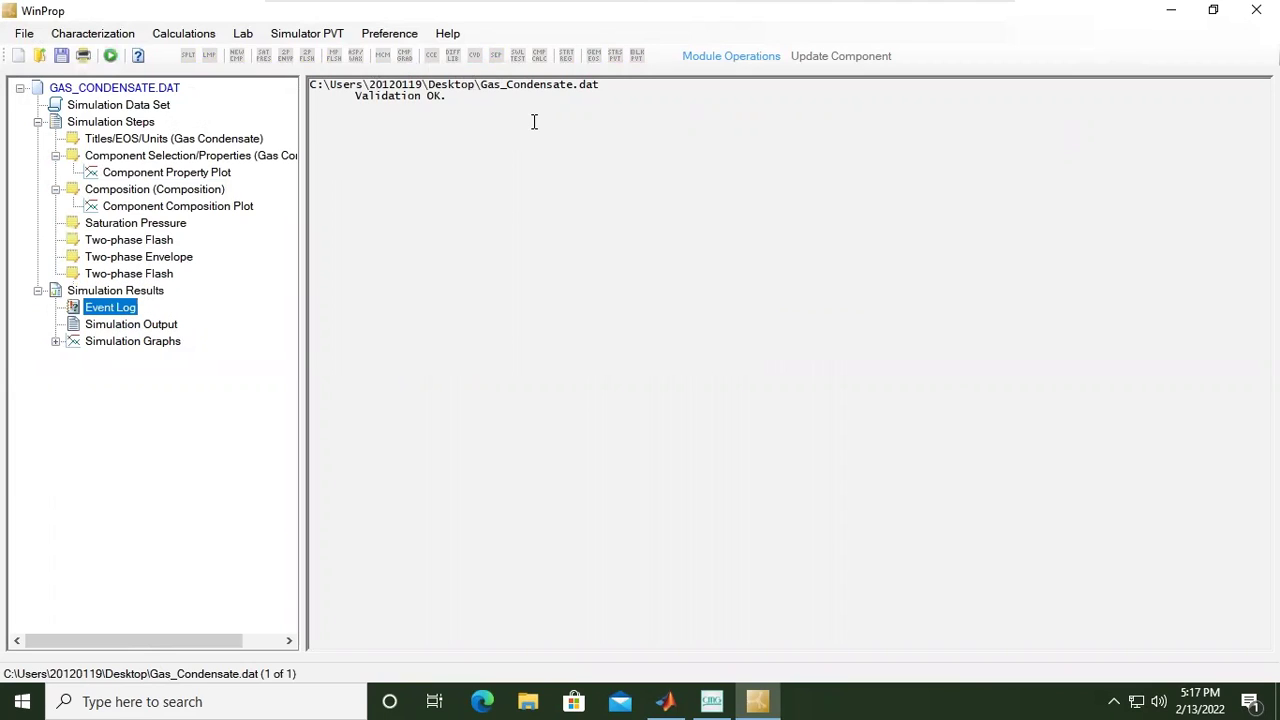
left_click_drag(358, 96, 452, 97)
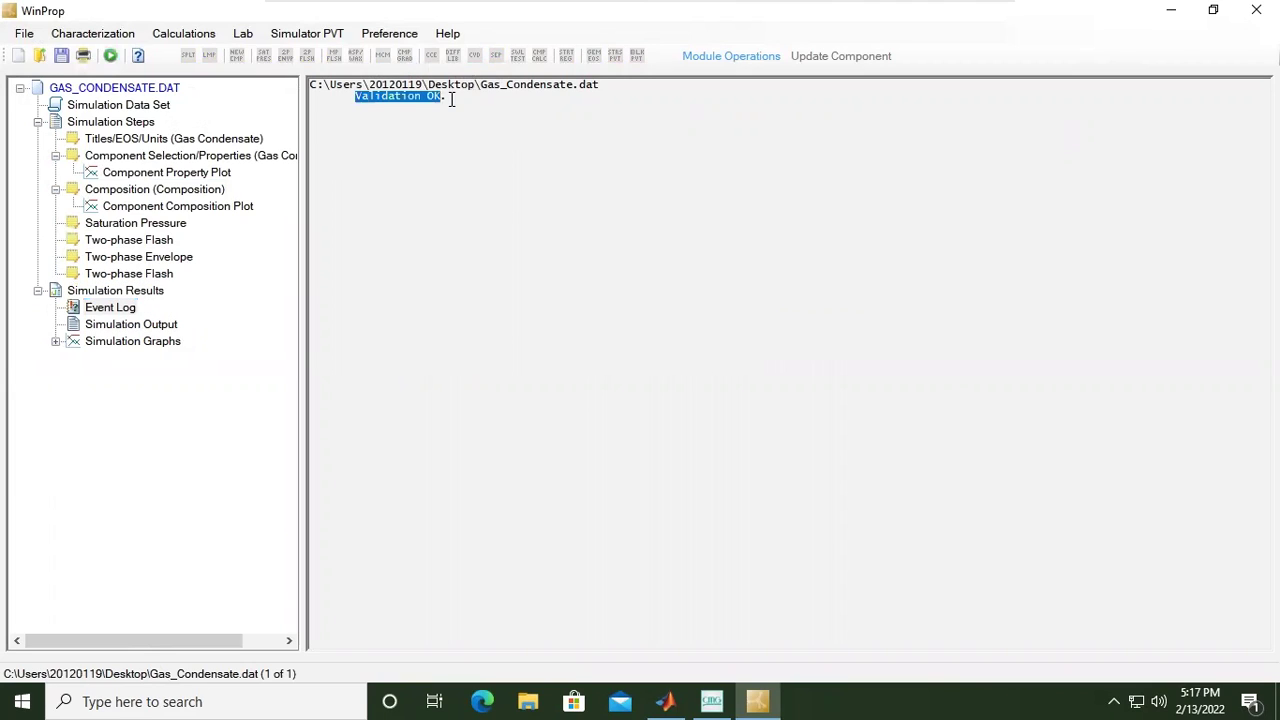
left_click(567, 173)
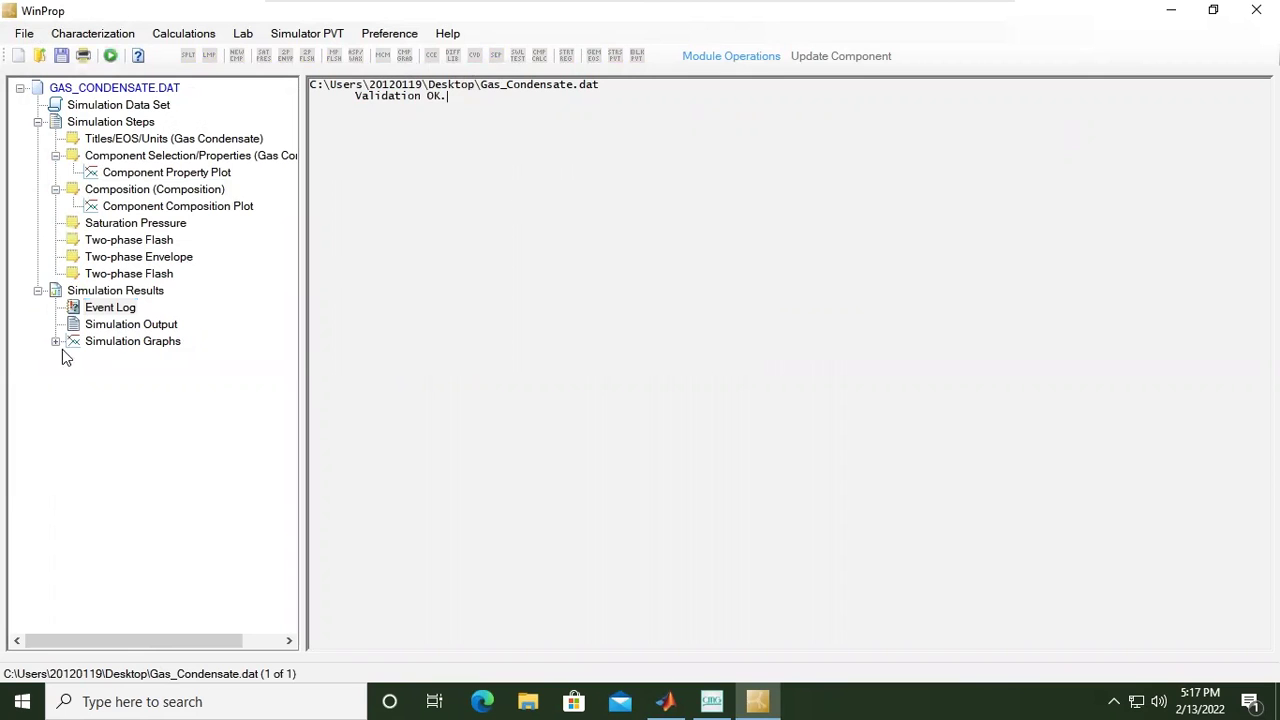
Step: Open the simulation output text and locate the Maximum Dimensions heading
left_click(116, 325)
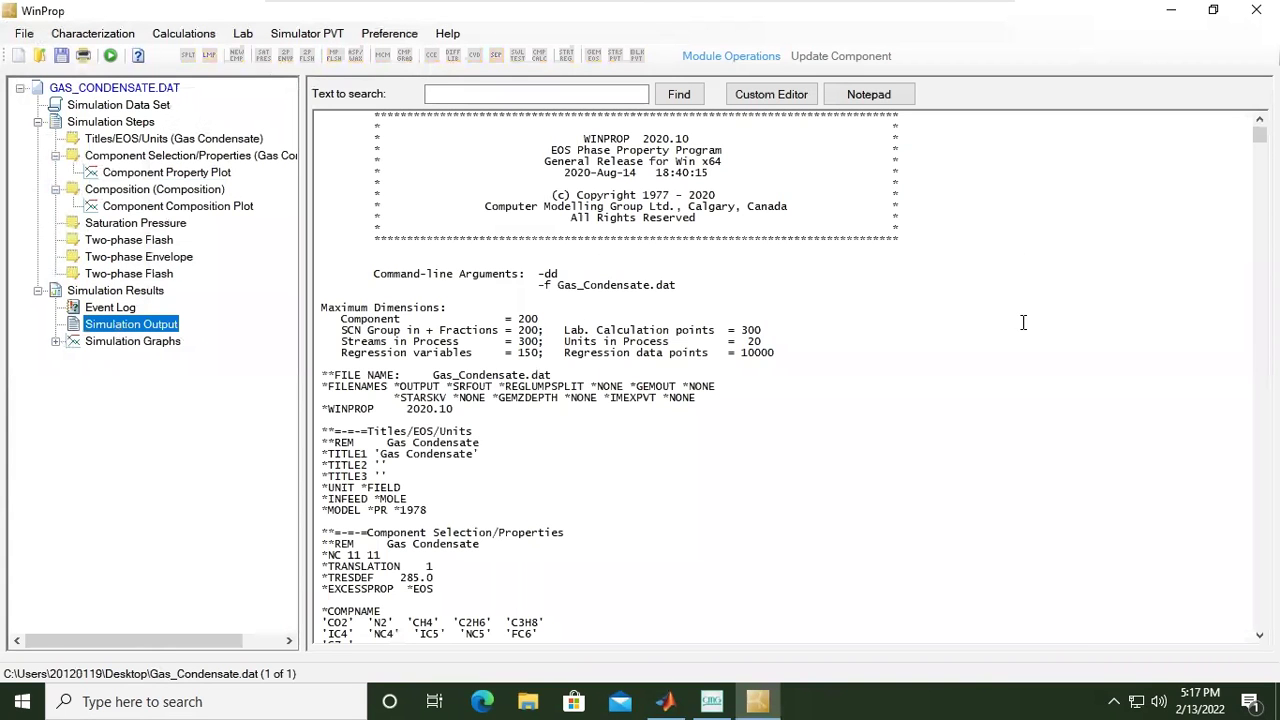
scroll(1023, 322, "down", 20)
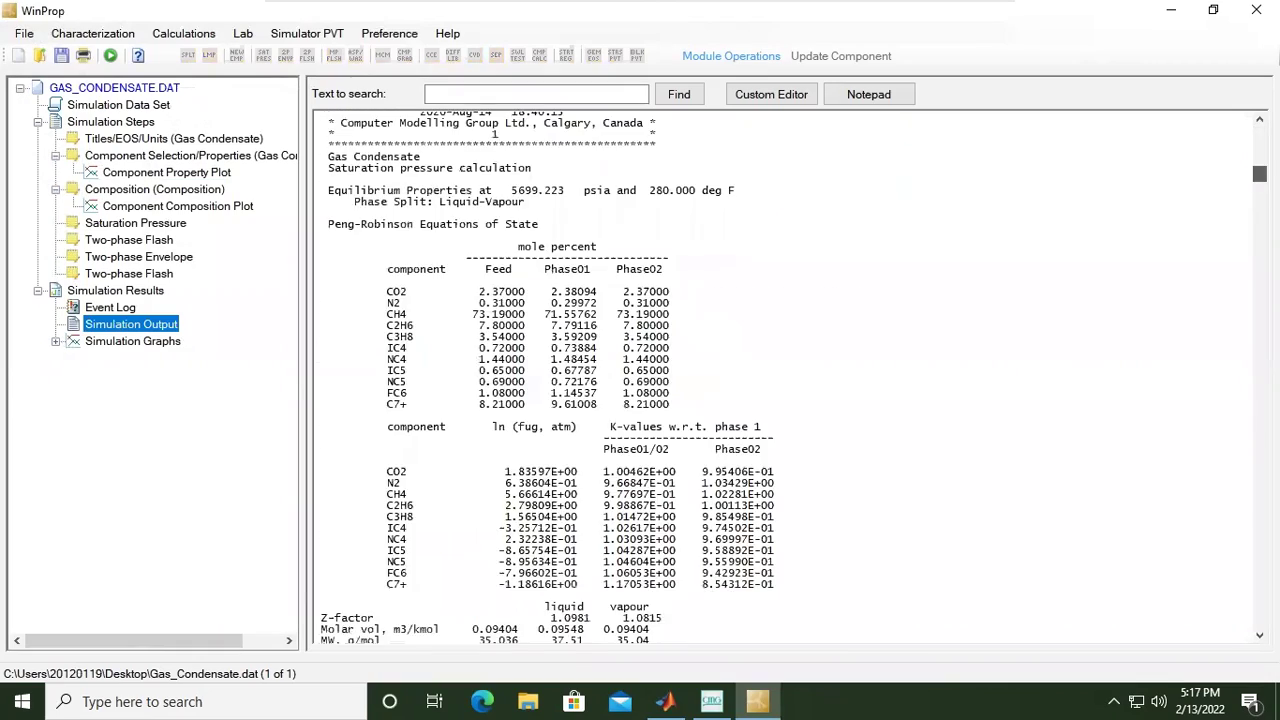
scroll(785, 378, "down", 10)
scroll(1240, 361, "down", 20)
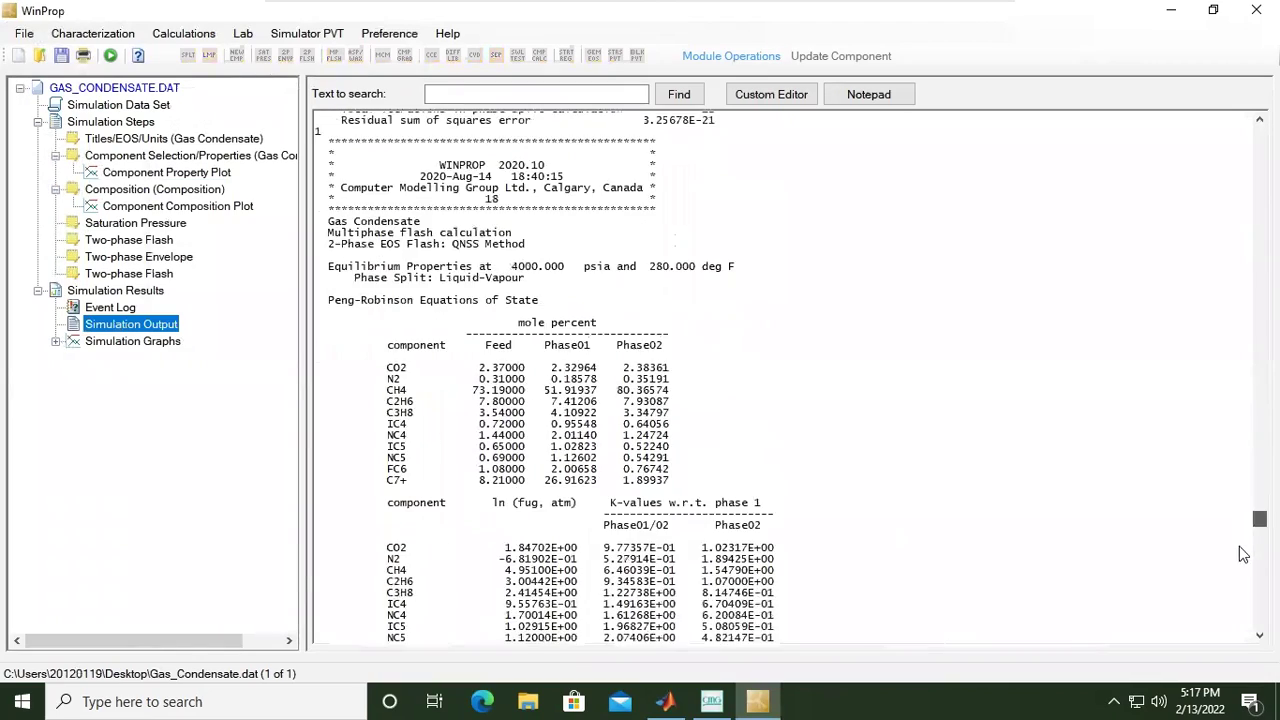
scroll(753, 199, "up", 20)
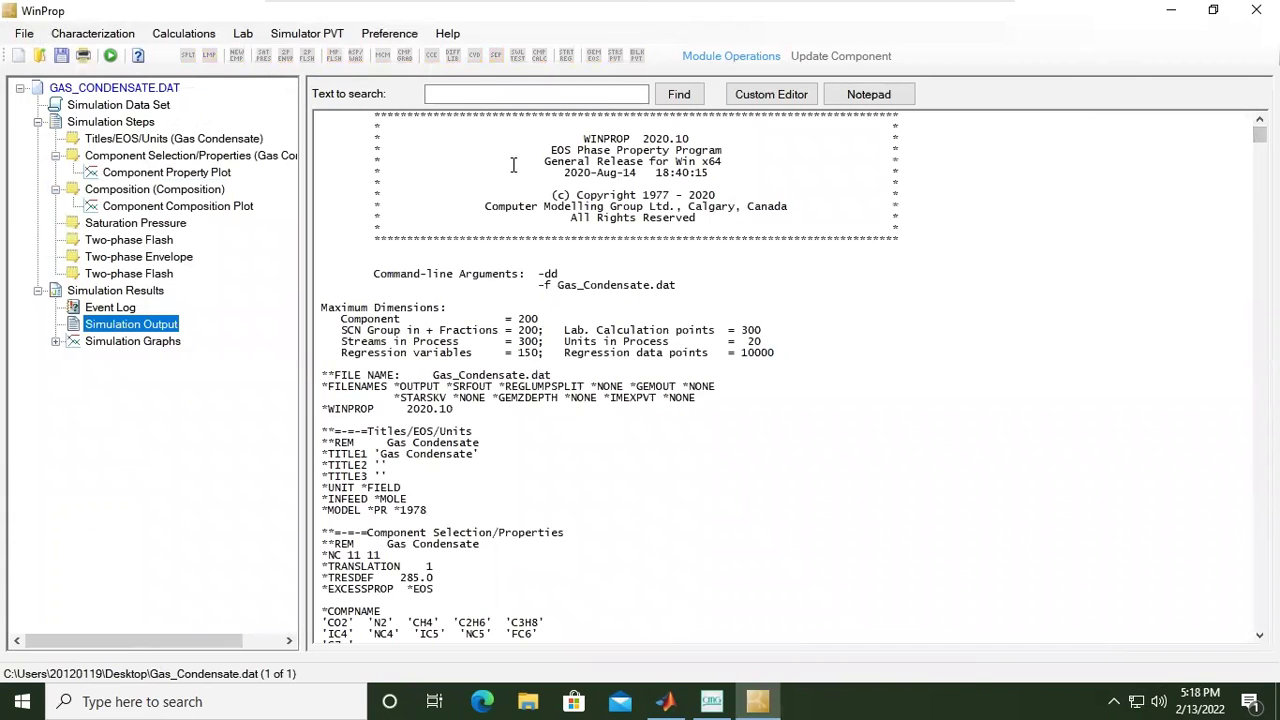
left_click_drag(320, 307, 446, 306)
left_click(320, 307)
Step: Highlight the FILE NAME lines, then the component names and PCRIT/TCRIT data
left_click_drag(322, 374, 470, 395)
scroll(470, 397, "down", 6)
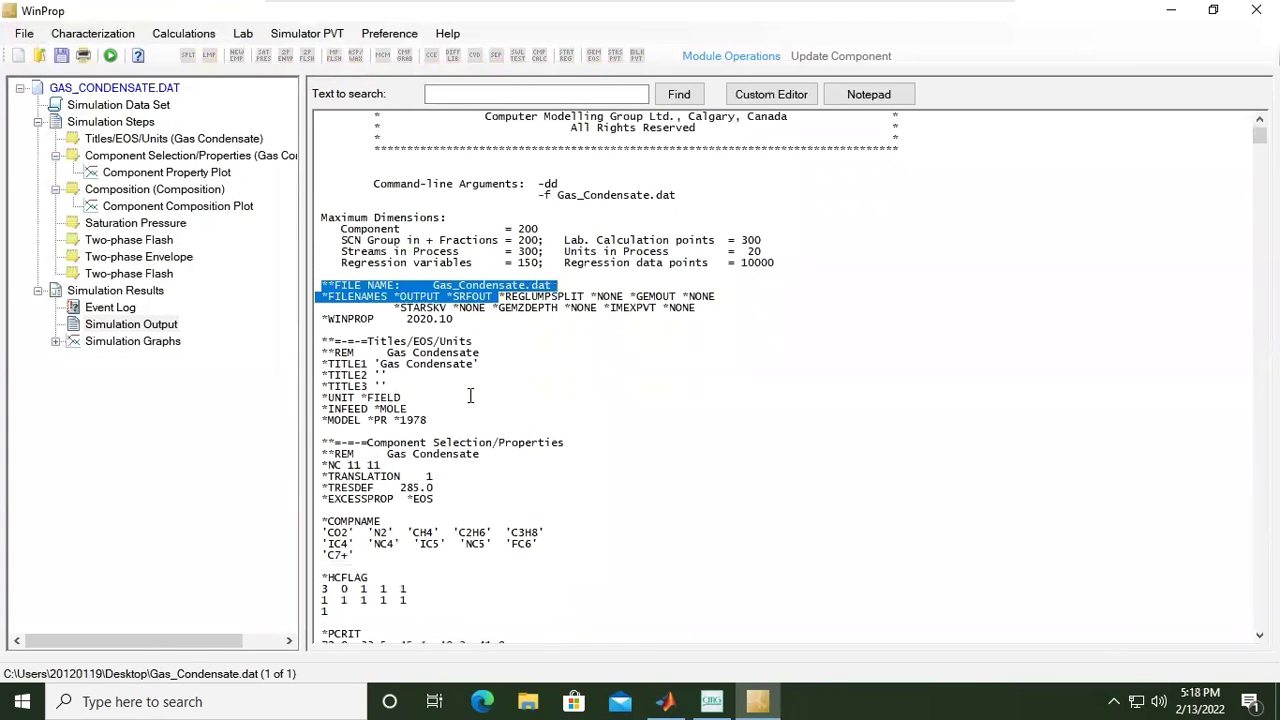
scroll(470, 397, "down", 1)
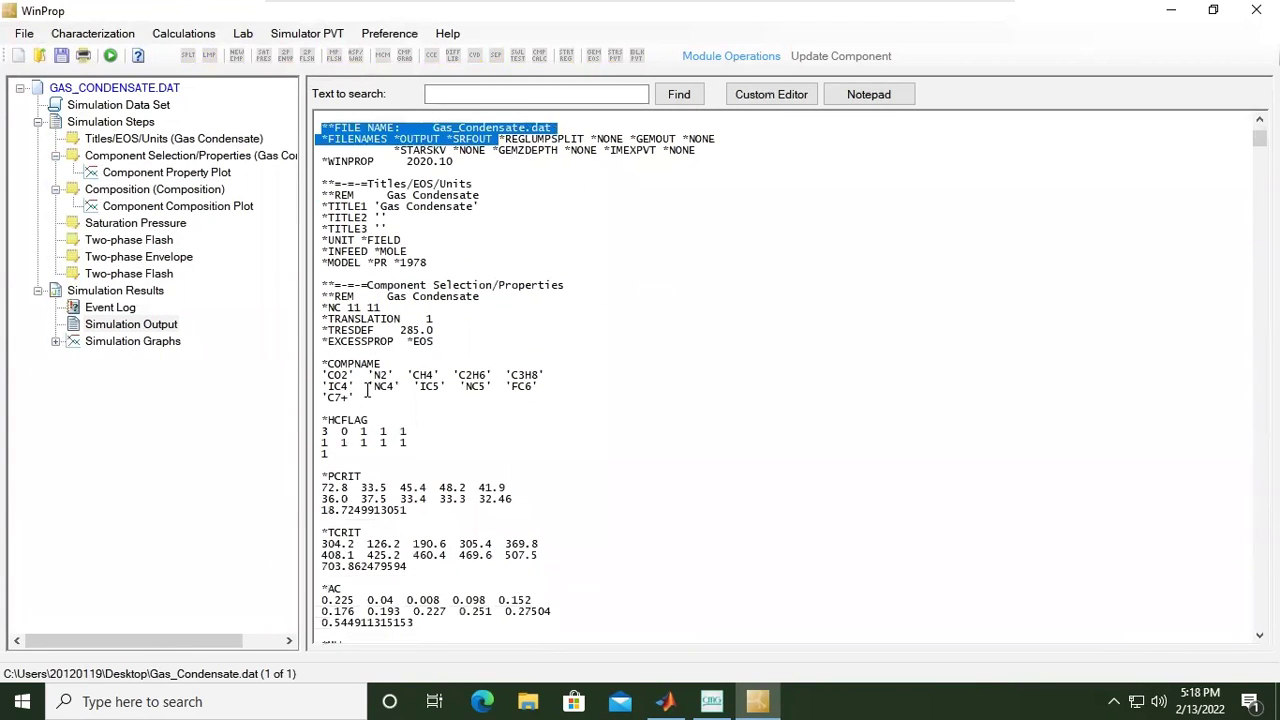
left_click_drag(352, 400, 316, 362)
left_click(409, 356)
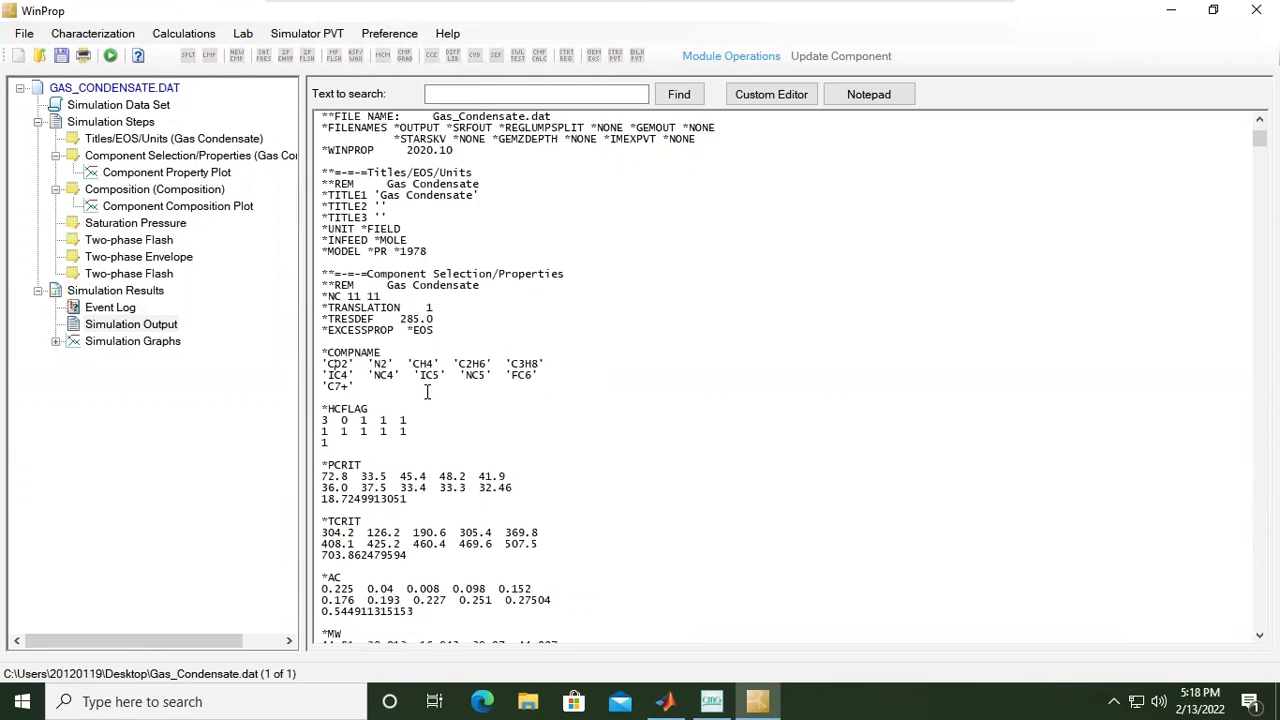
scroll(429, 387, "down", 4)
left_click_drag(329, 342, 421, 430)
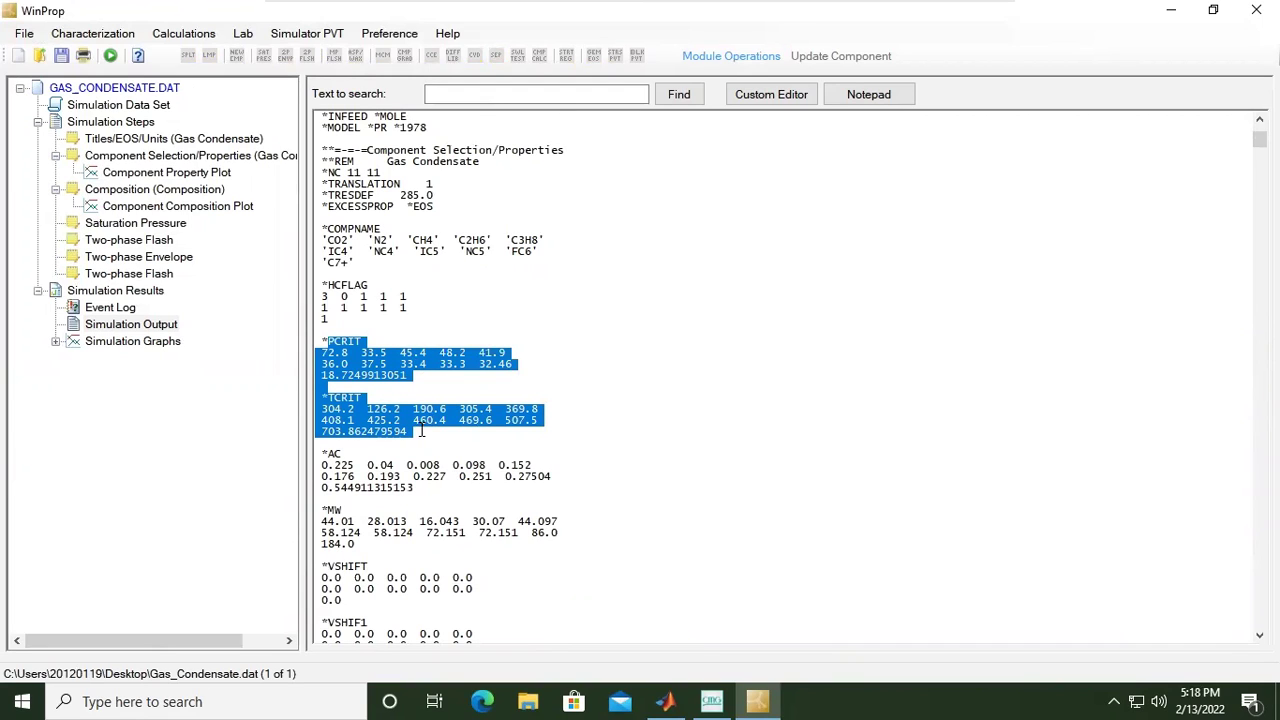
Step: Highlight the molecular weight block in the echoed input
scroll(421, 430, "down", 2)
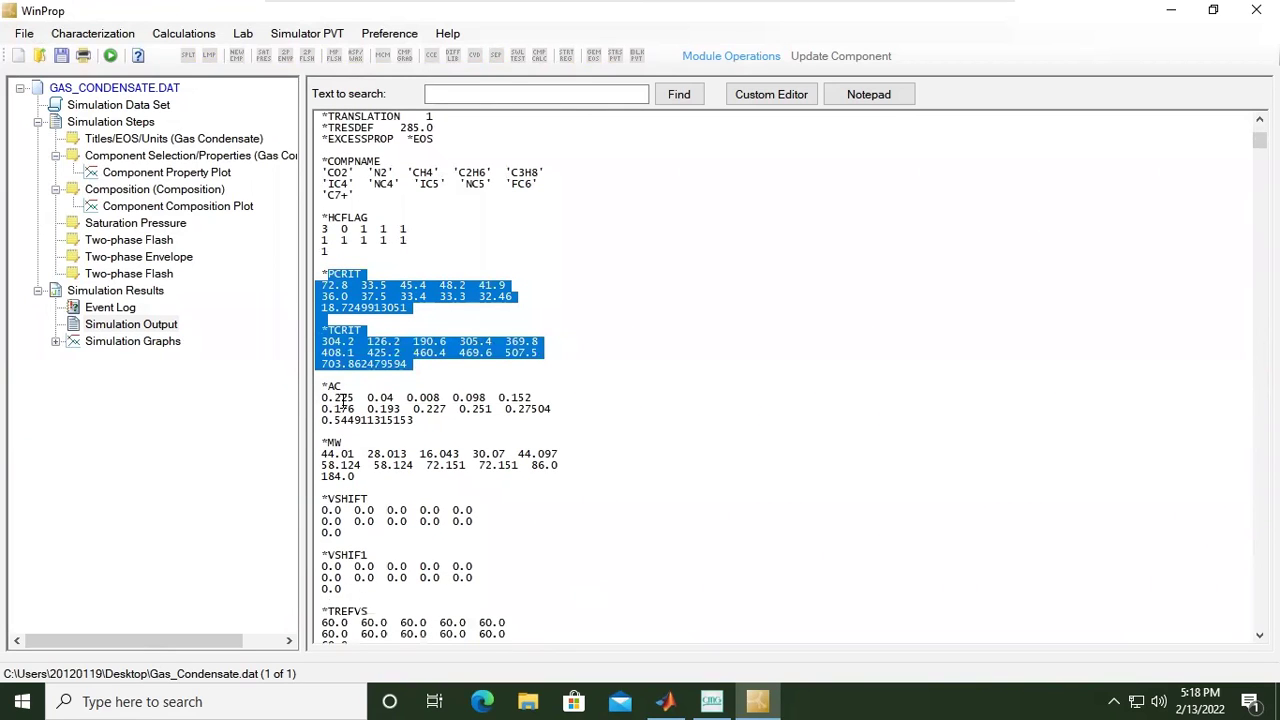
left_click_drag(386, 480, 346, 524)
scroll(325, 436, "down", 2)
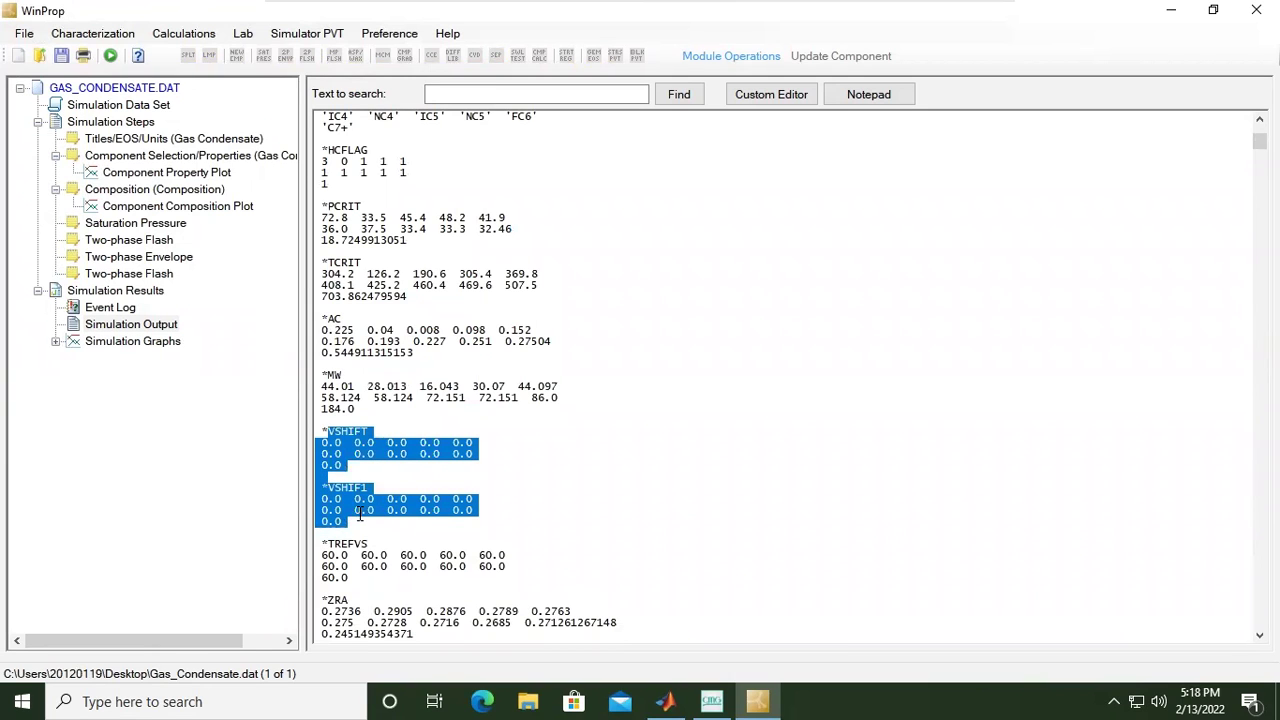
scroll(358, 512, "down", 8)
scroll(358, 508, "down", 5)
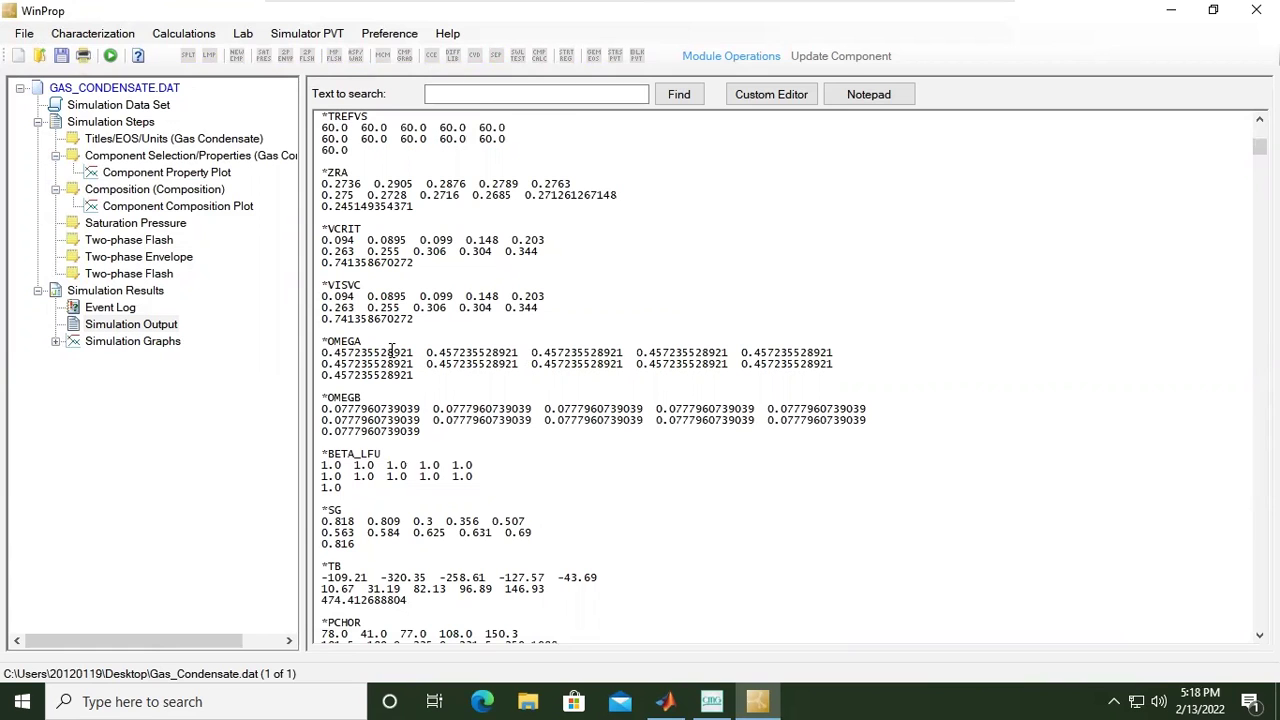
Step: Highlight the feed composition block, then the Saturation Pressure block (PRES 1000.0, TEMP 280.0)
scroll(391, 350, "down", 10)
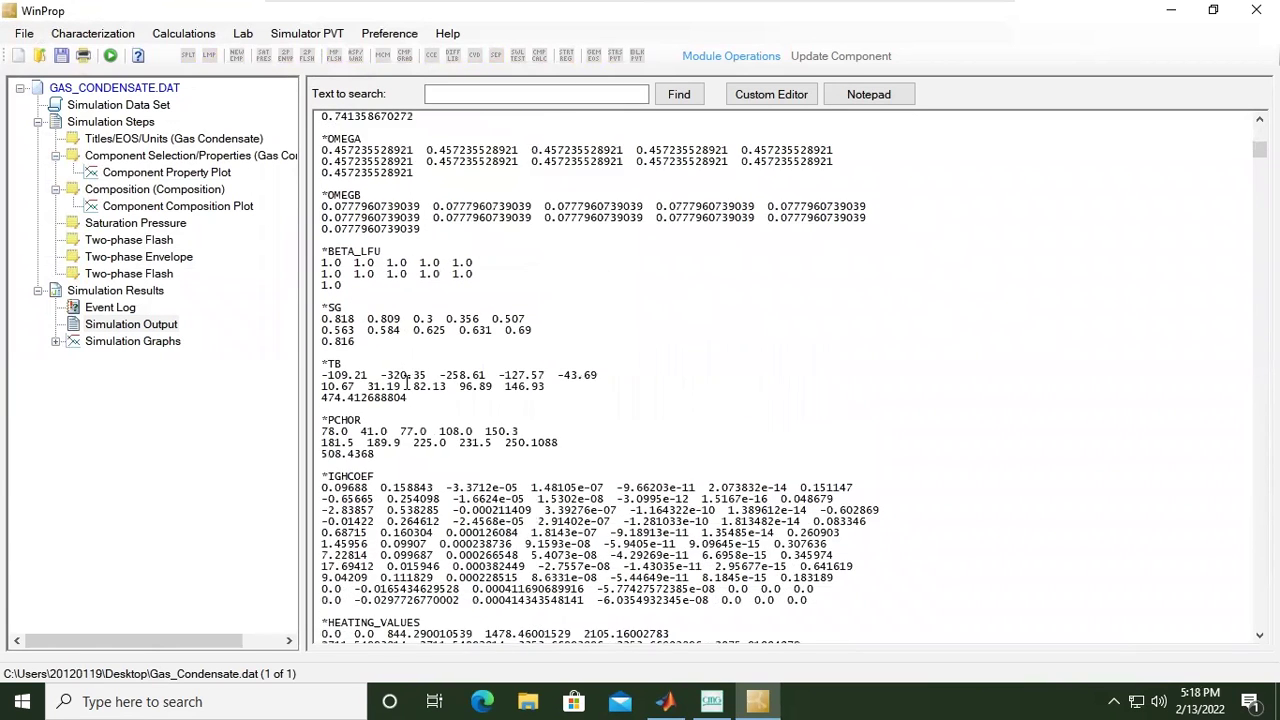
scroll(405, 380, "down", 14)
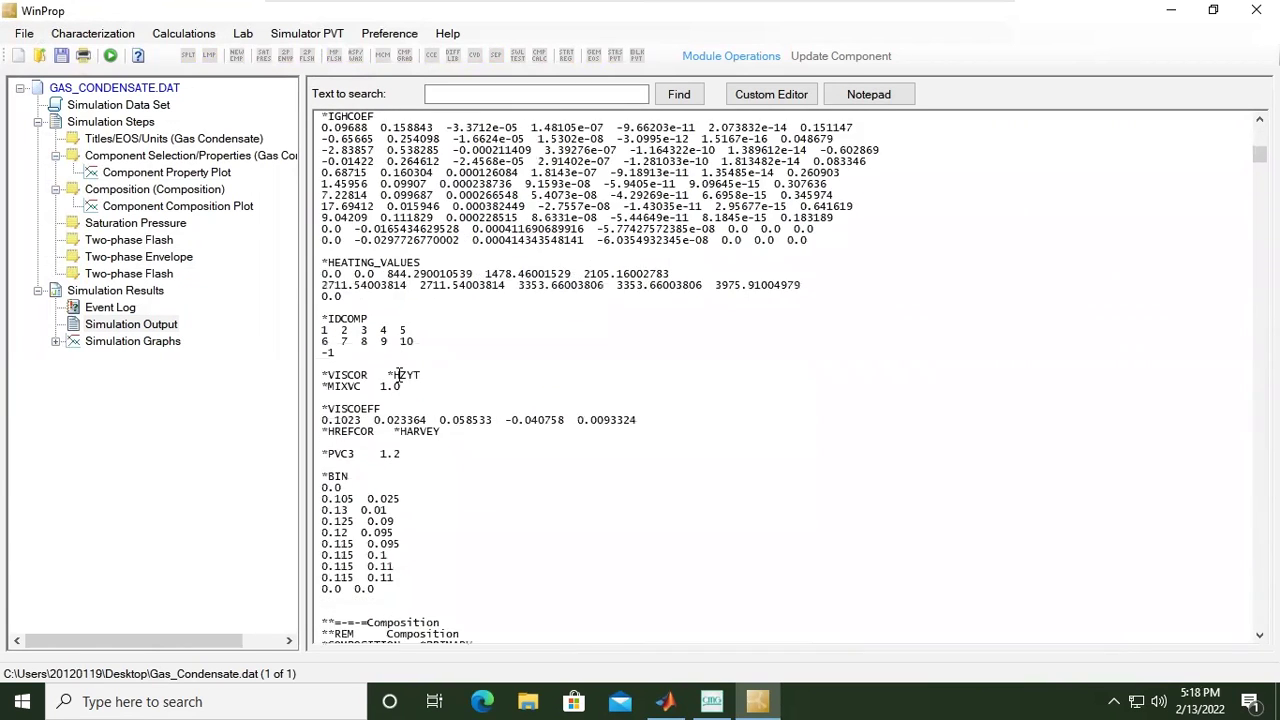
scroll(399, 374, "down", 1)
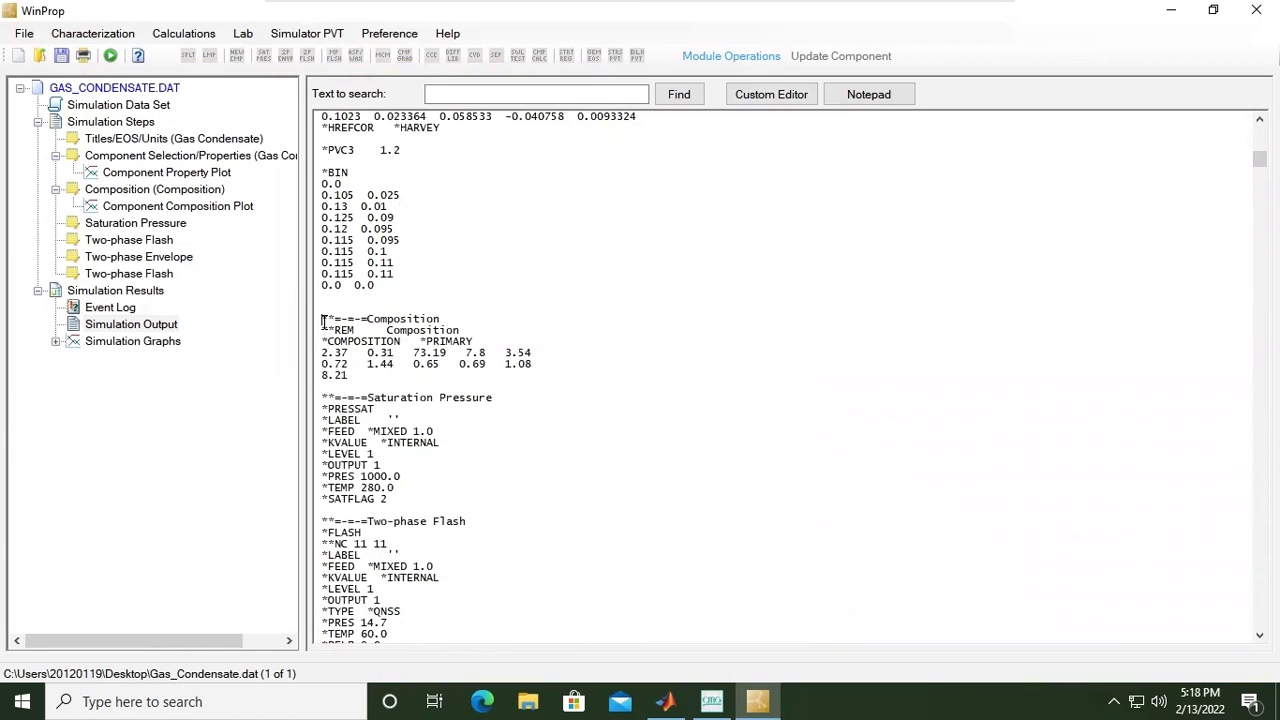
left_click_drag(322, 318, 518, 364)
scroll(518, 364, "down", 4)
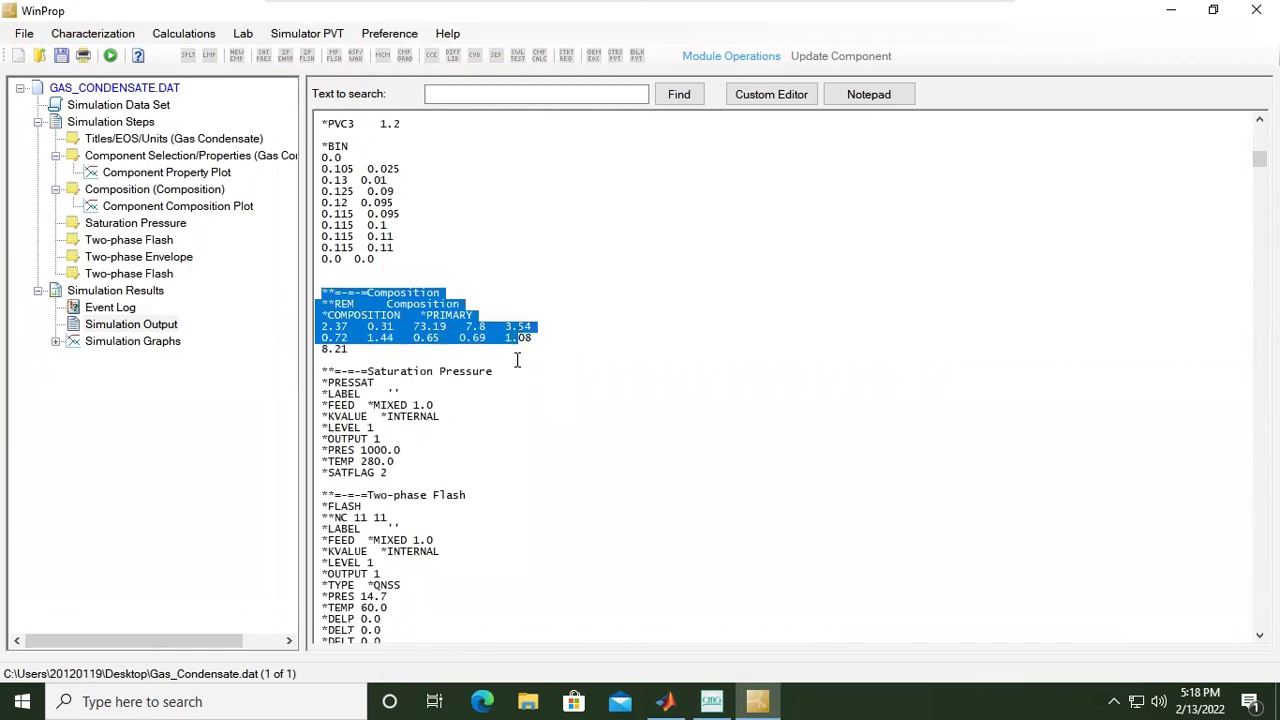
left_click_drag(322, 262, 395, 366)
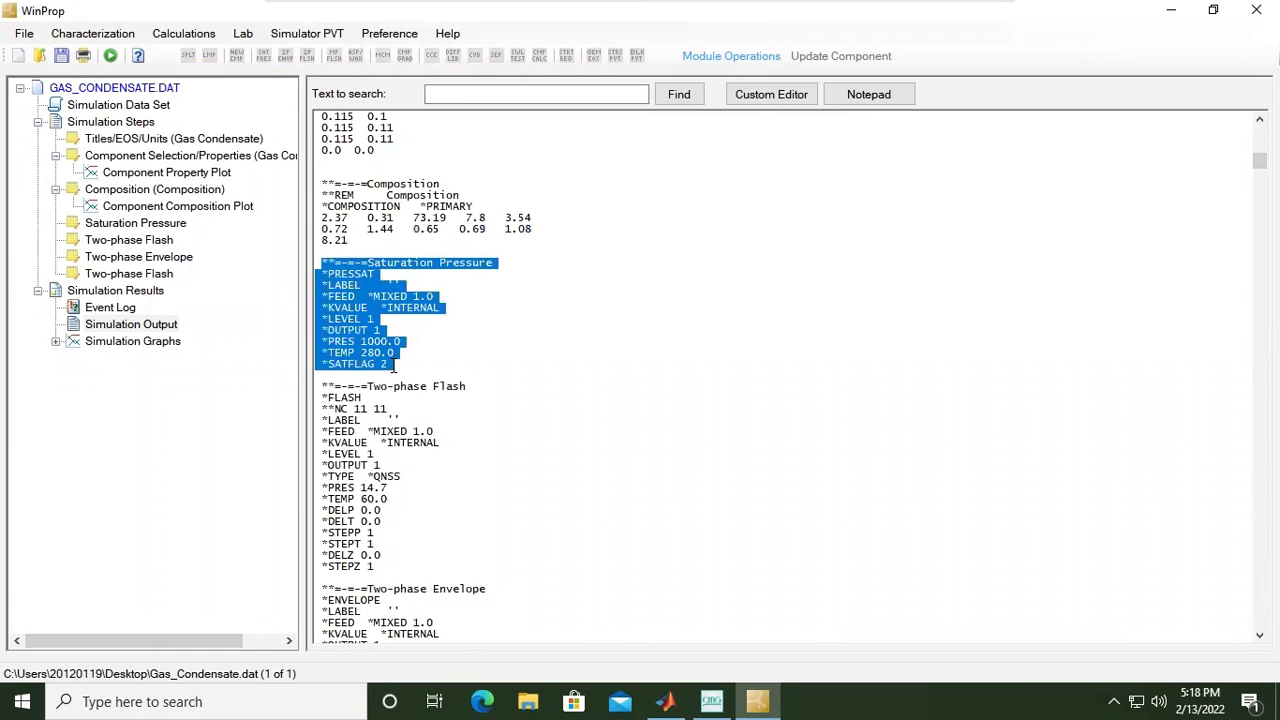
left_click(482, 318)
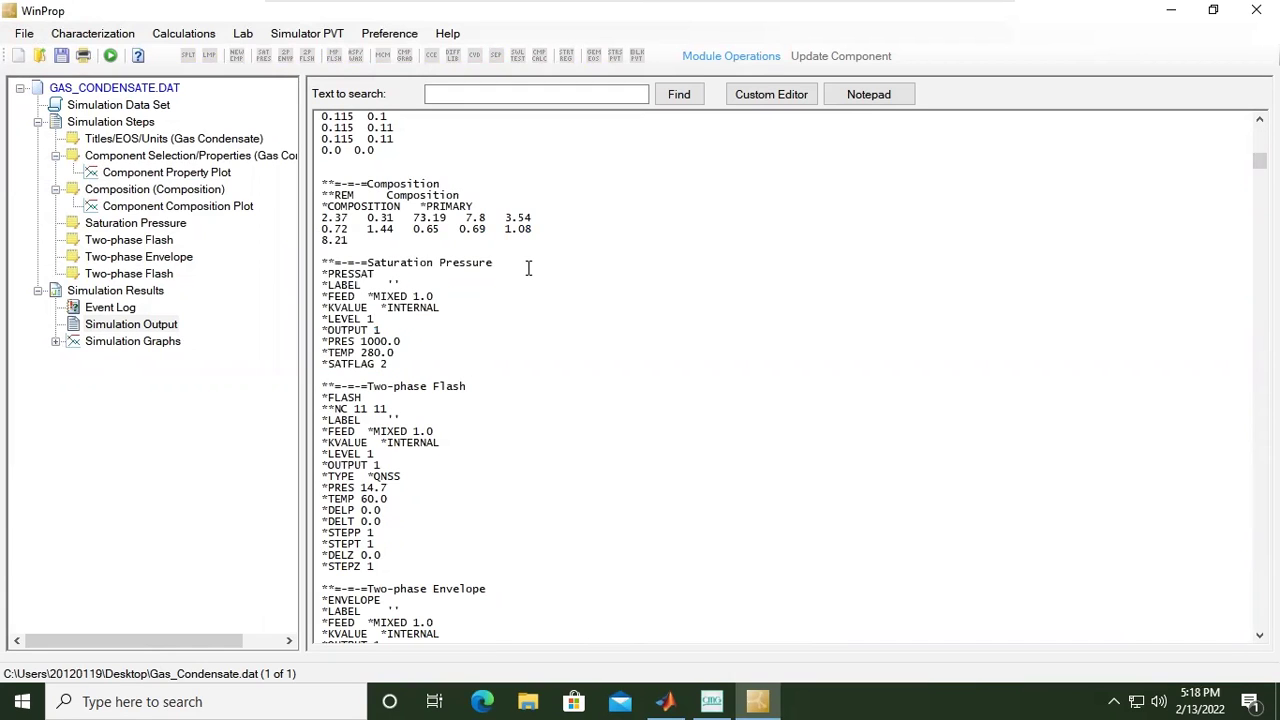
left_click(175, 226)
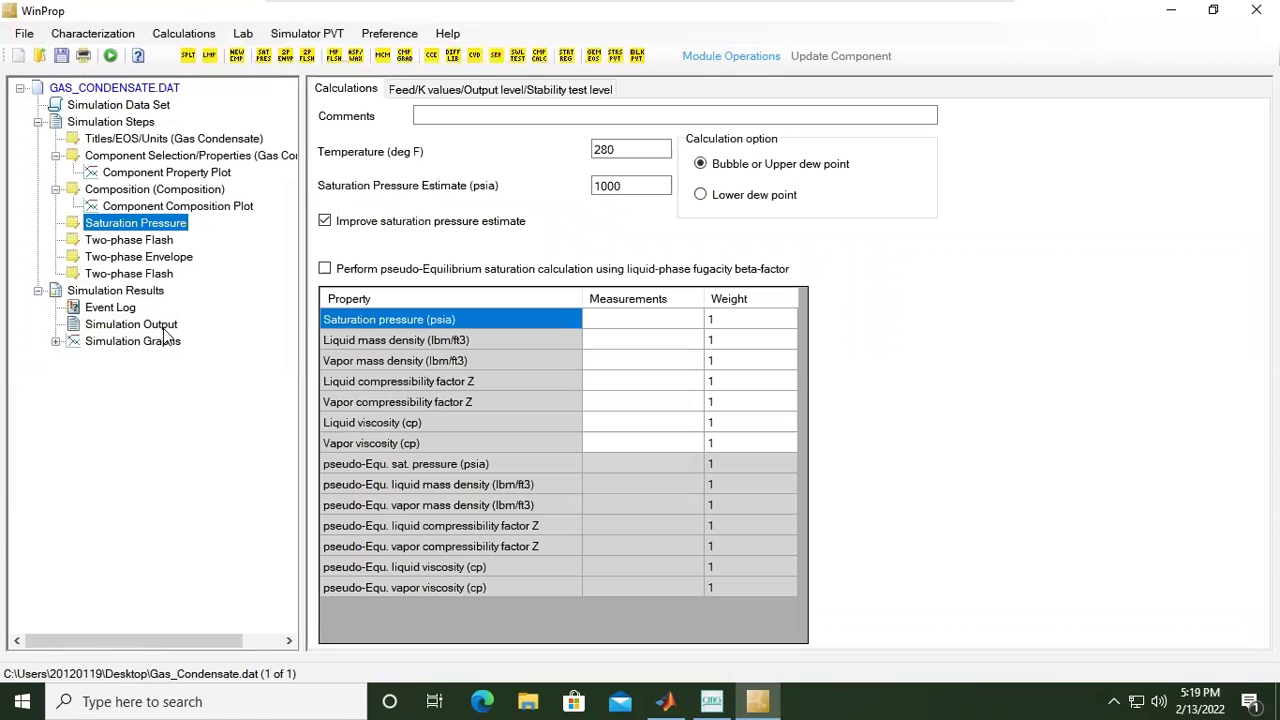
left_click(160, 328)
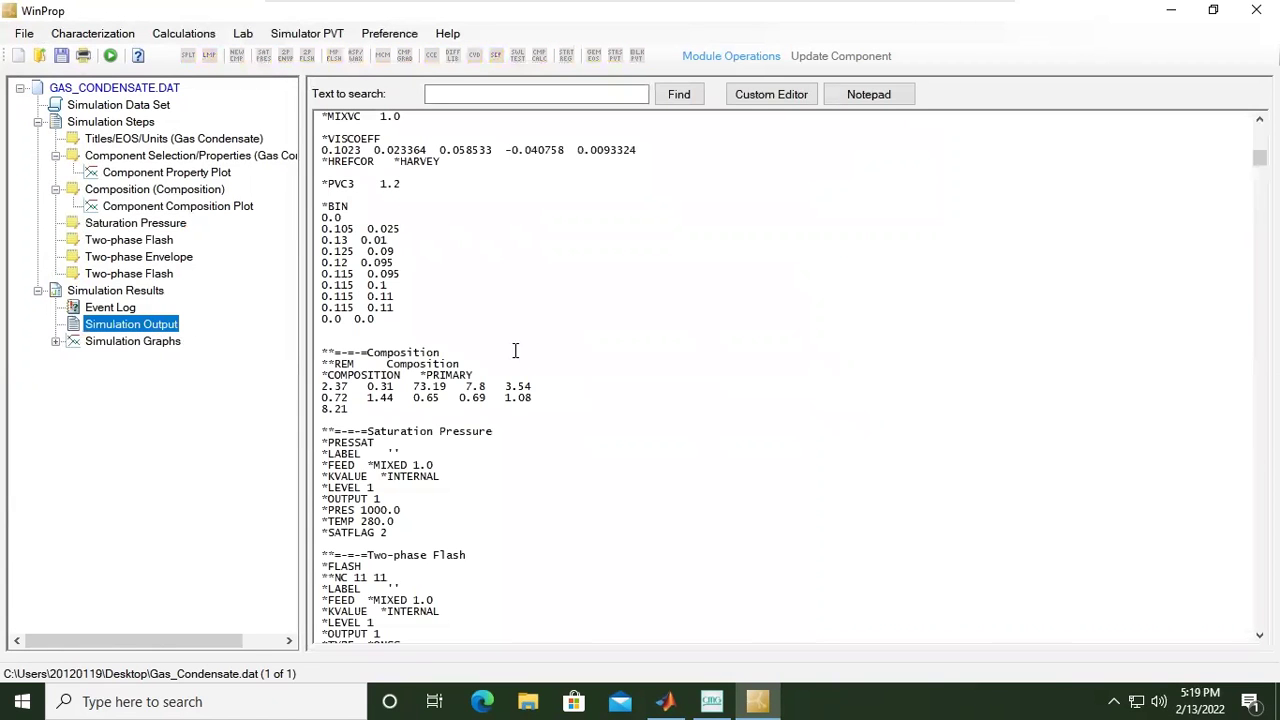
Step: Highlight the Saturation Pressure and Two-phase Flash input blocks in the output
scroll(562, 420, "down", 1)
scroll(562, 420, "down", 20)
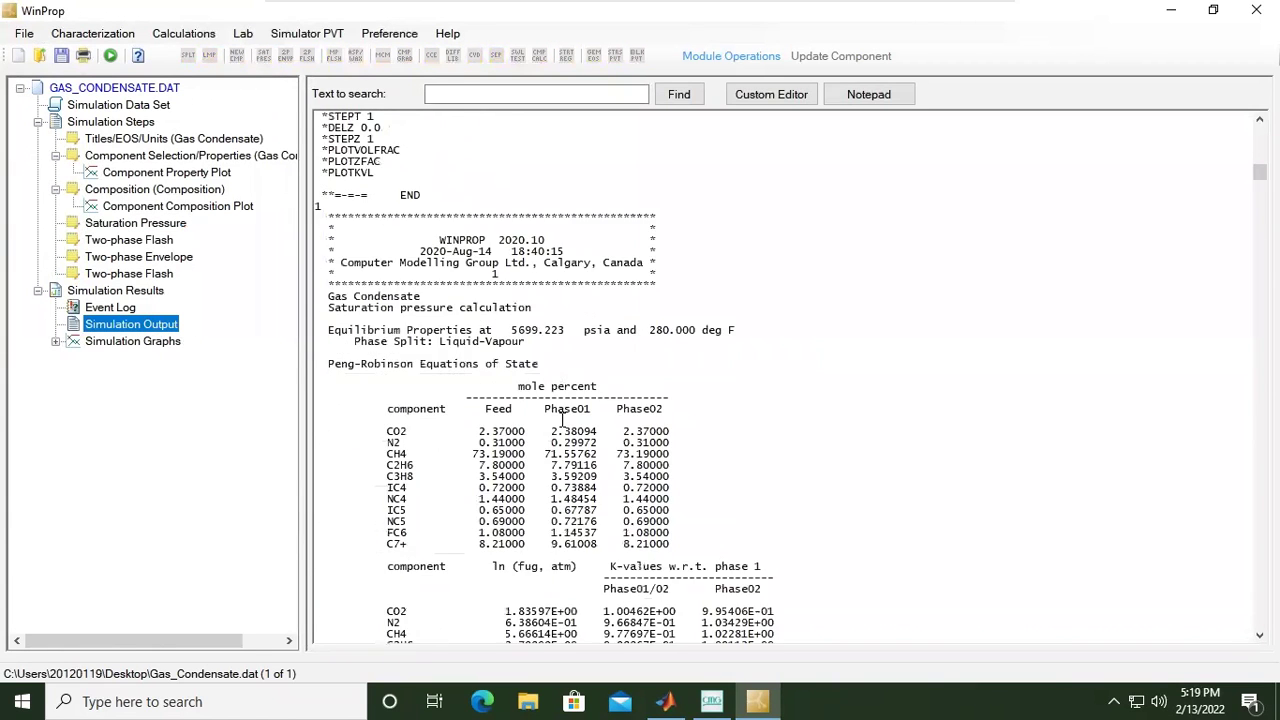
scroll(562, 420, "up", 15)
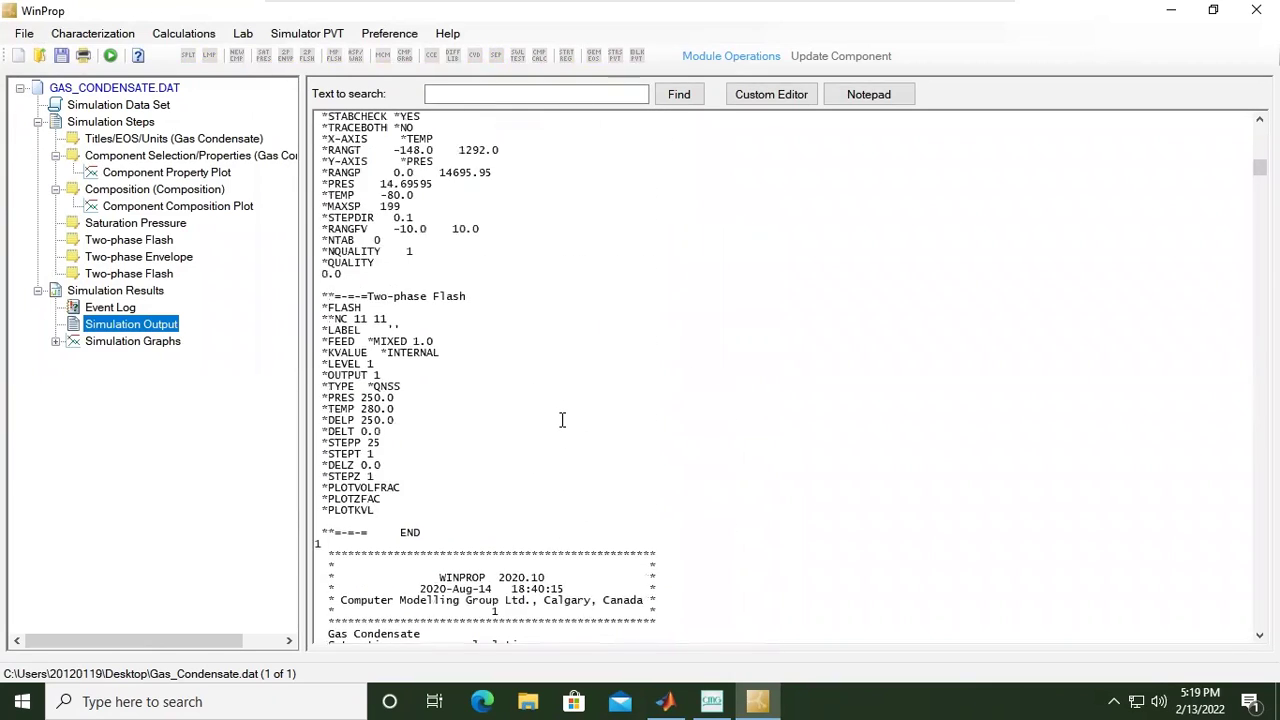
scroll(452, 310, "up", 5)
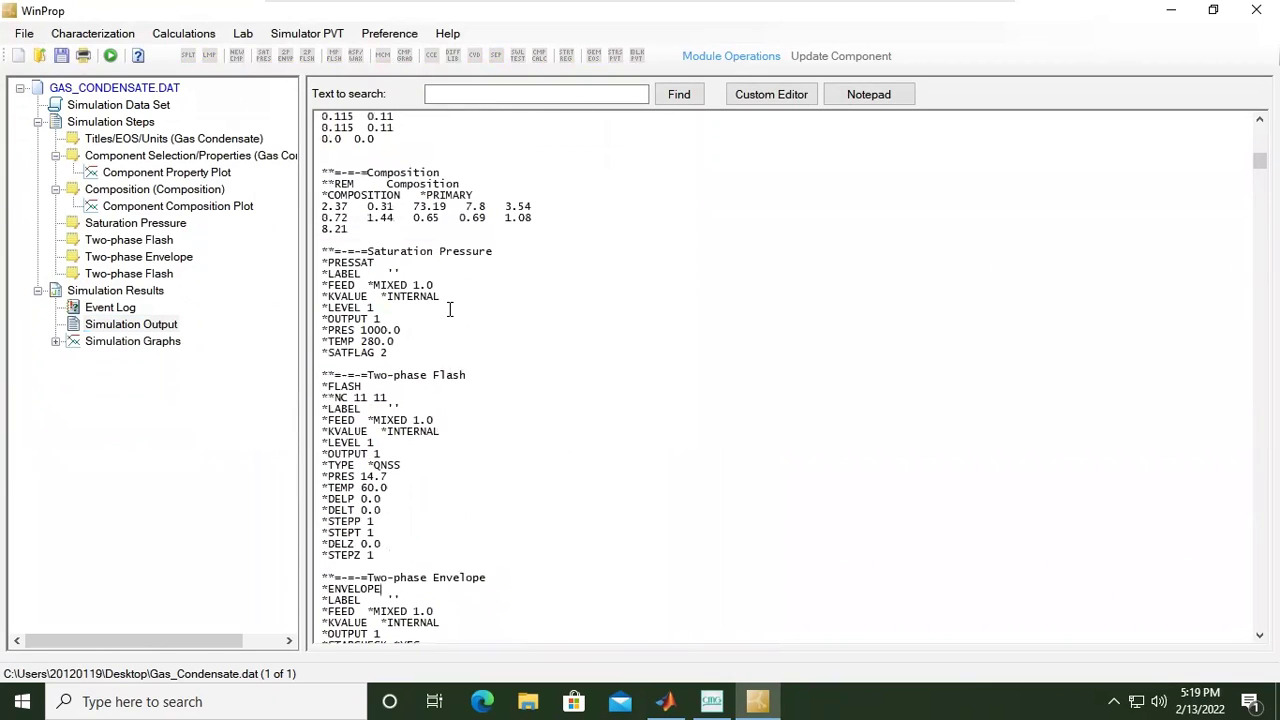
left_click_drag(403, 348, 305, 252)
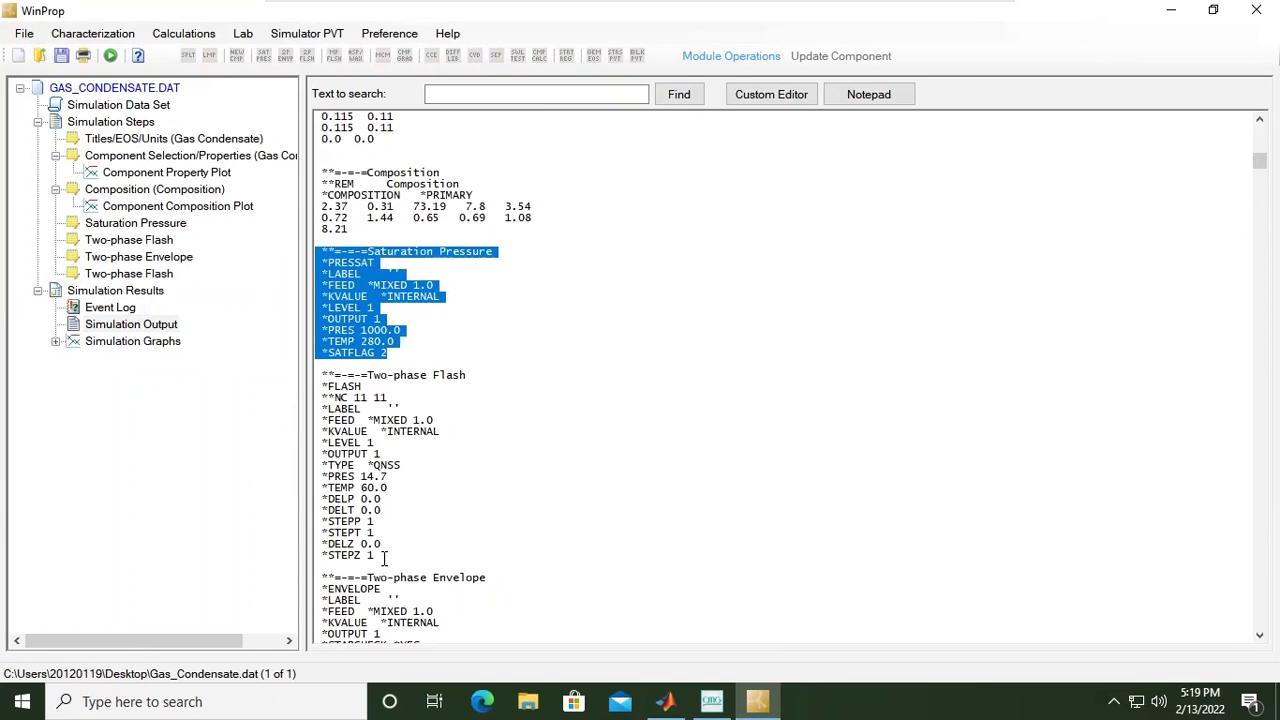
left_click_drag(383, 557, 421, 387)
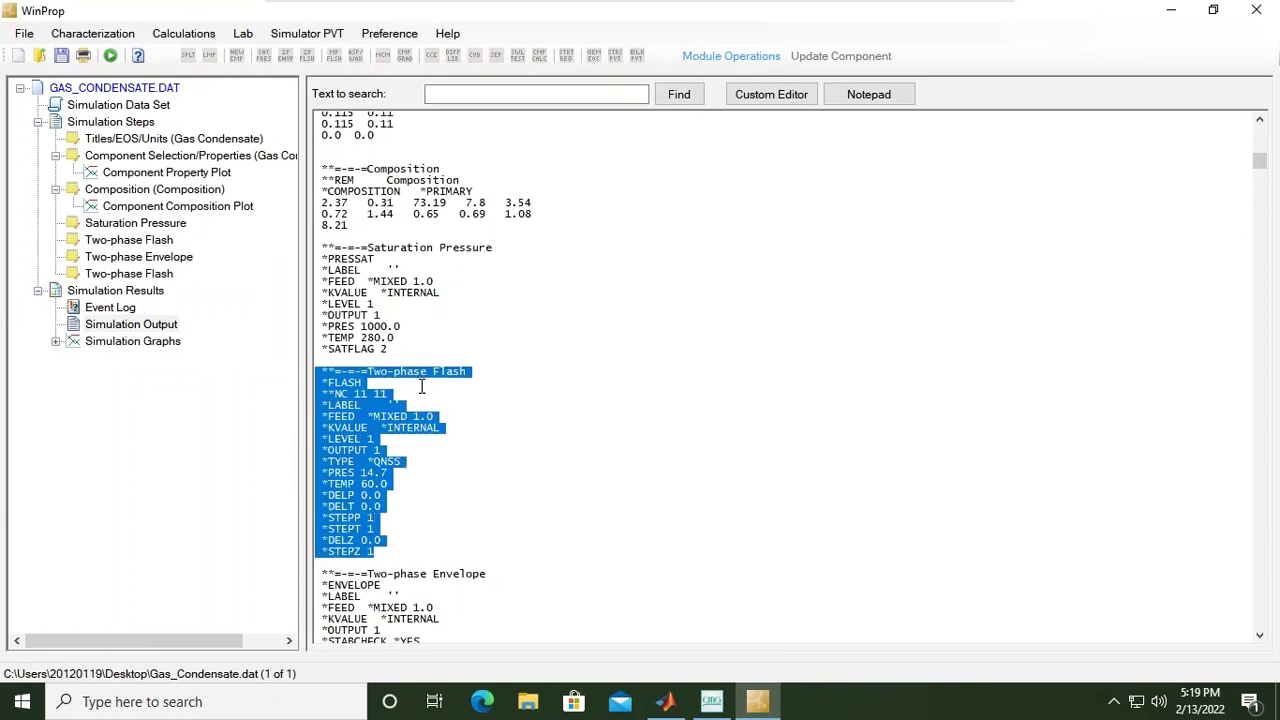
Step: Highlight the Two-phase Envelope input block and the closing END line
scroll(421, 387, "down", 9)
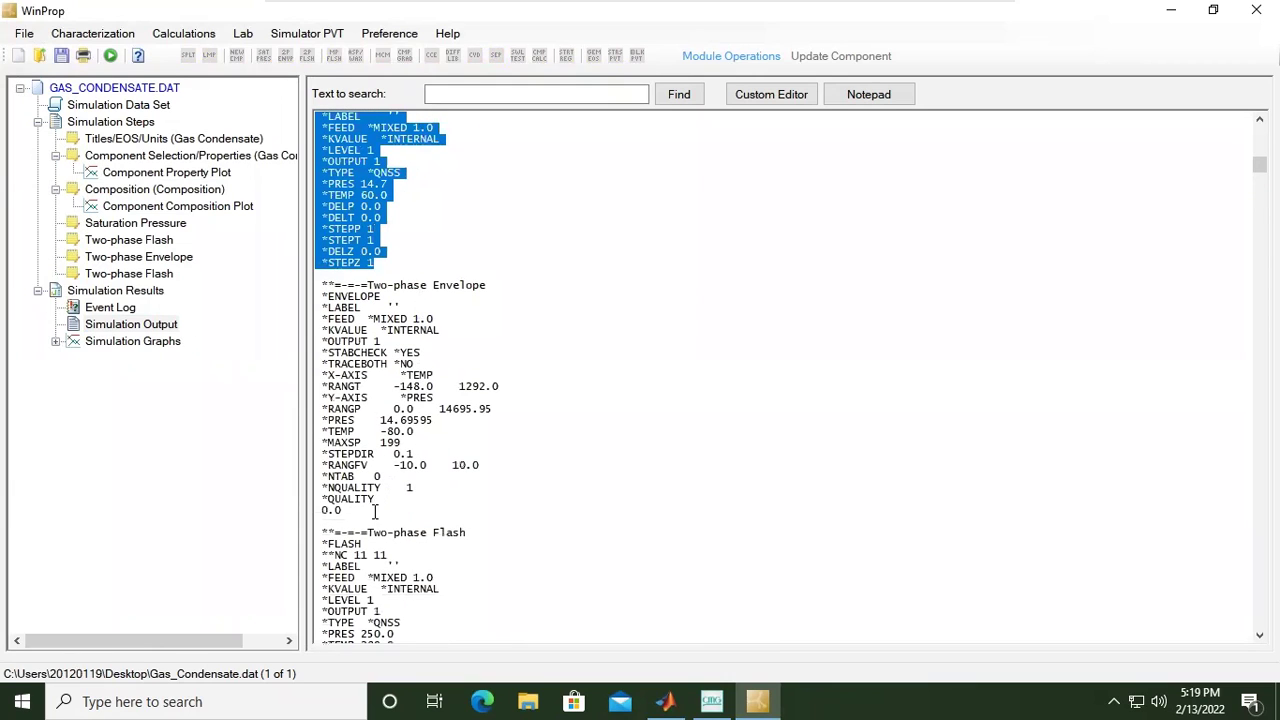
left_click_drag(375, 511, 320, 283)
scroll(381, 300, "down", 1)
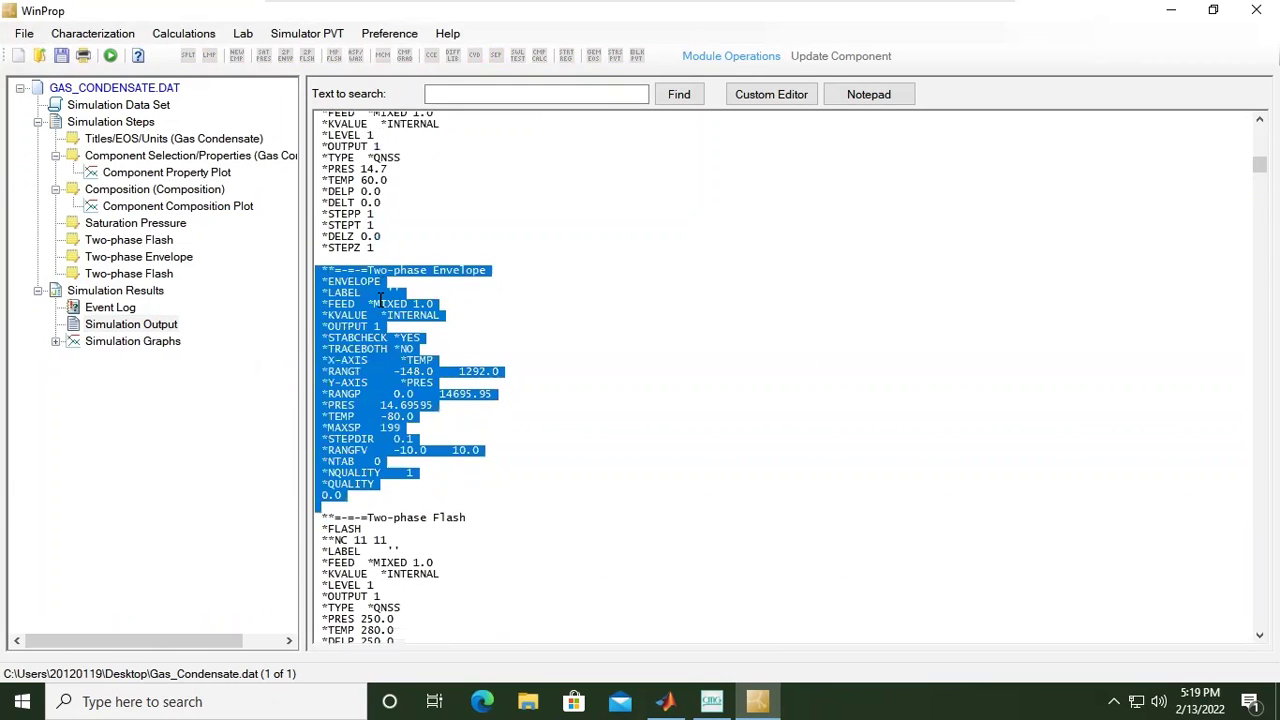
scroll(381, 300, "down", 7)
left_click_drag(376, 499, 298, 280)
scroll(416, 428, "down", 3)
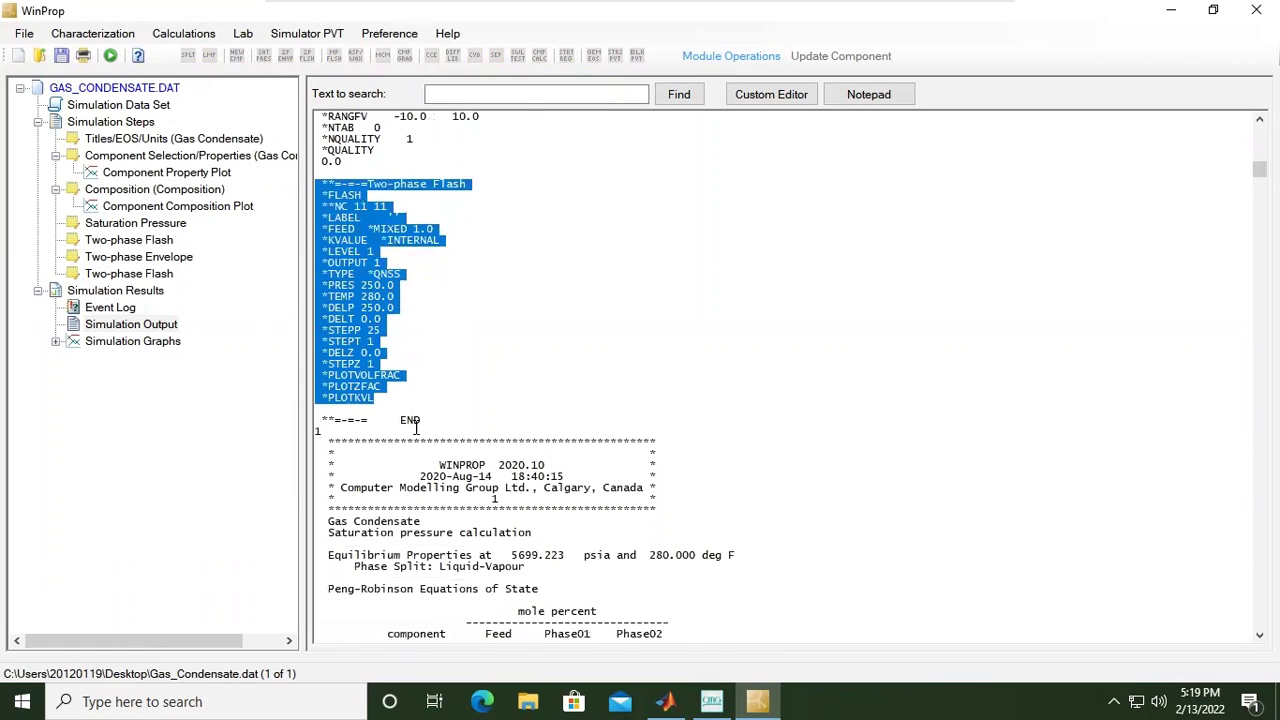
triple_click(416, 428)
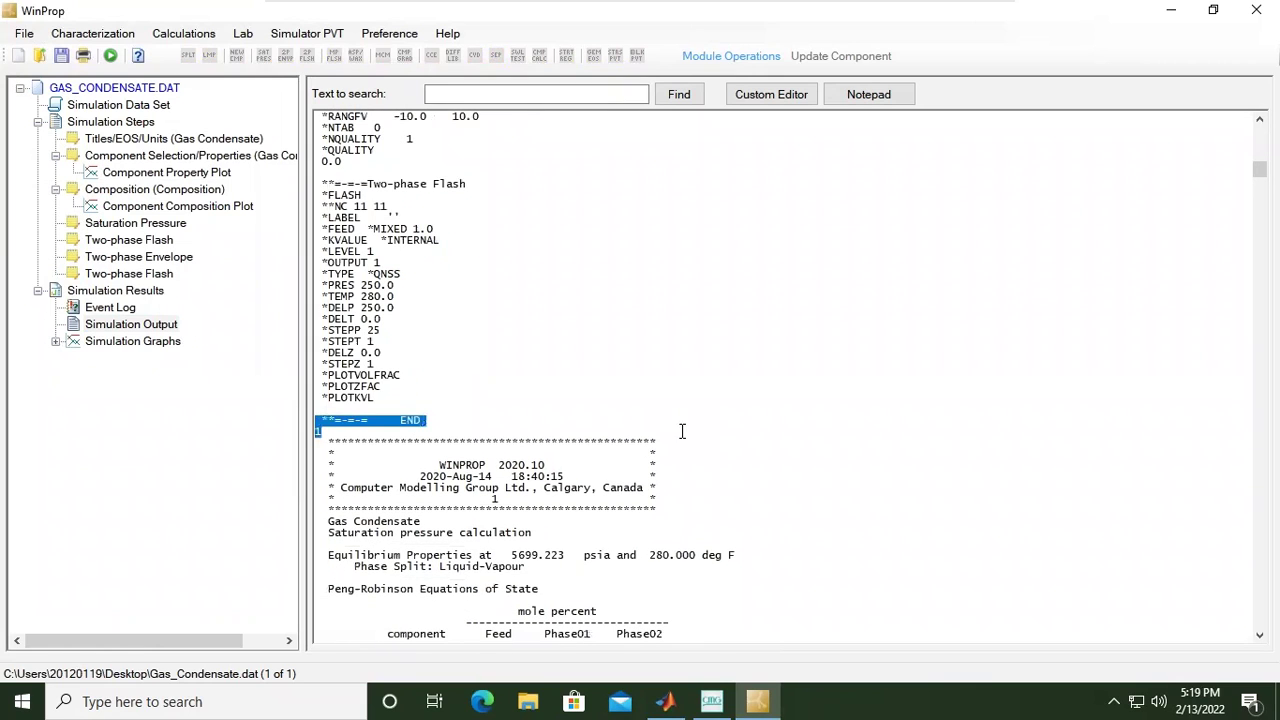
Step: Highlight the mole percent and K-values tables of the 5699.223 psia saturation result
scroll(682, 431, "down", 10)
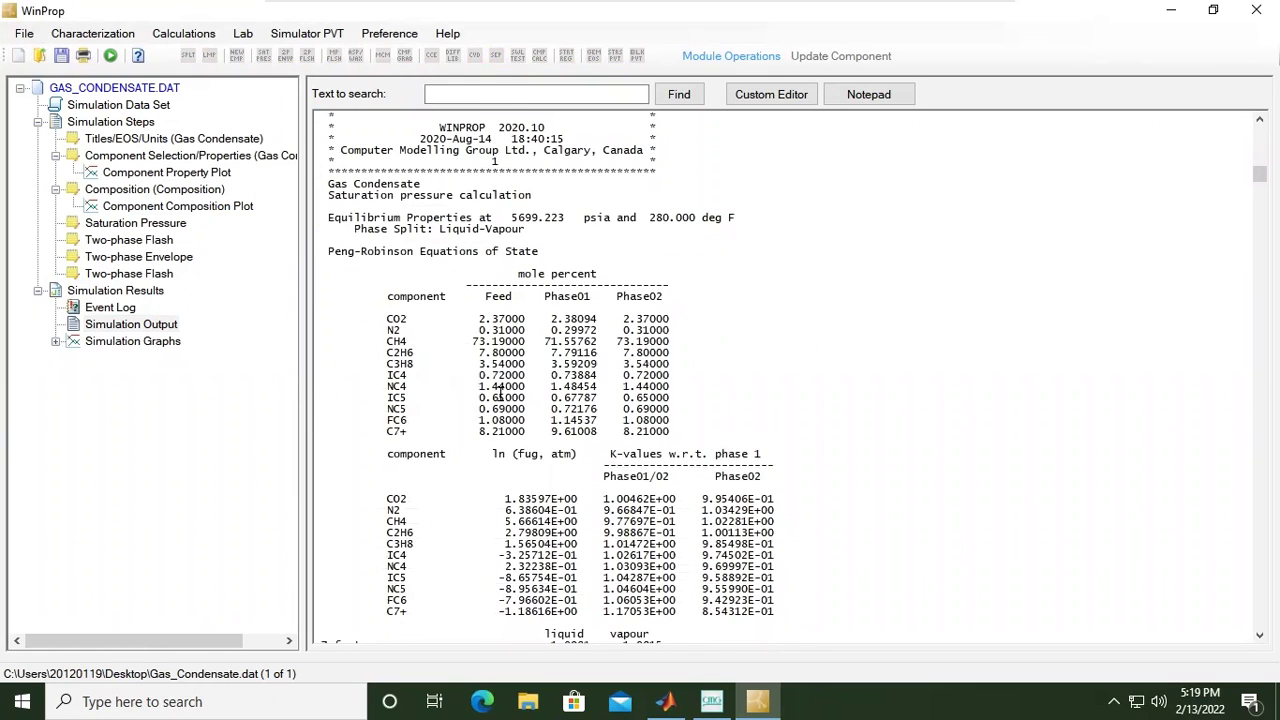
left_click_drag(387, 296, 757, 600)
scroll(757, 600, "down", 5)
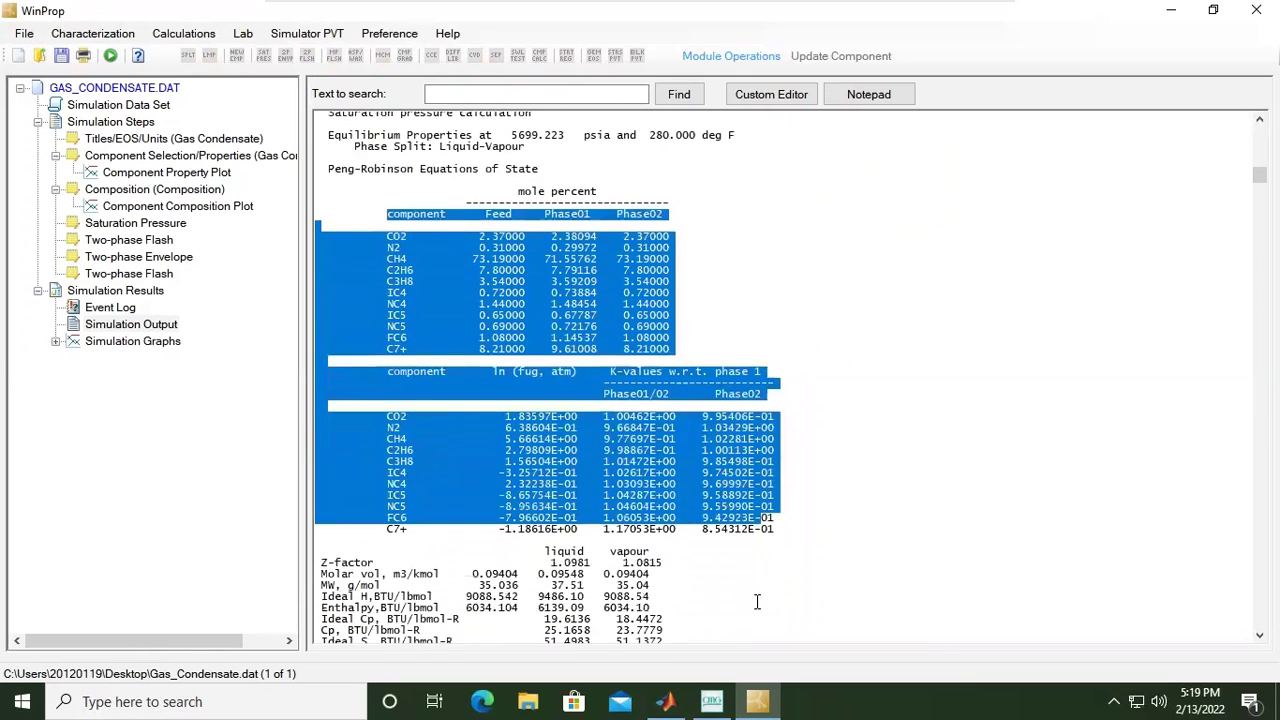
left_click(826, 480)
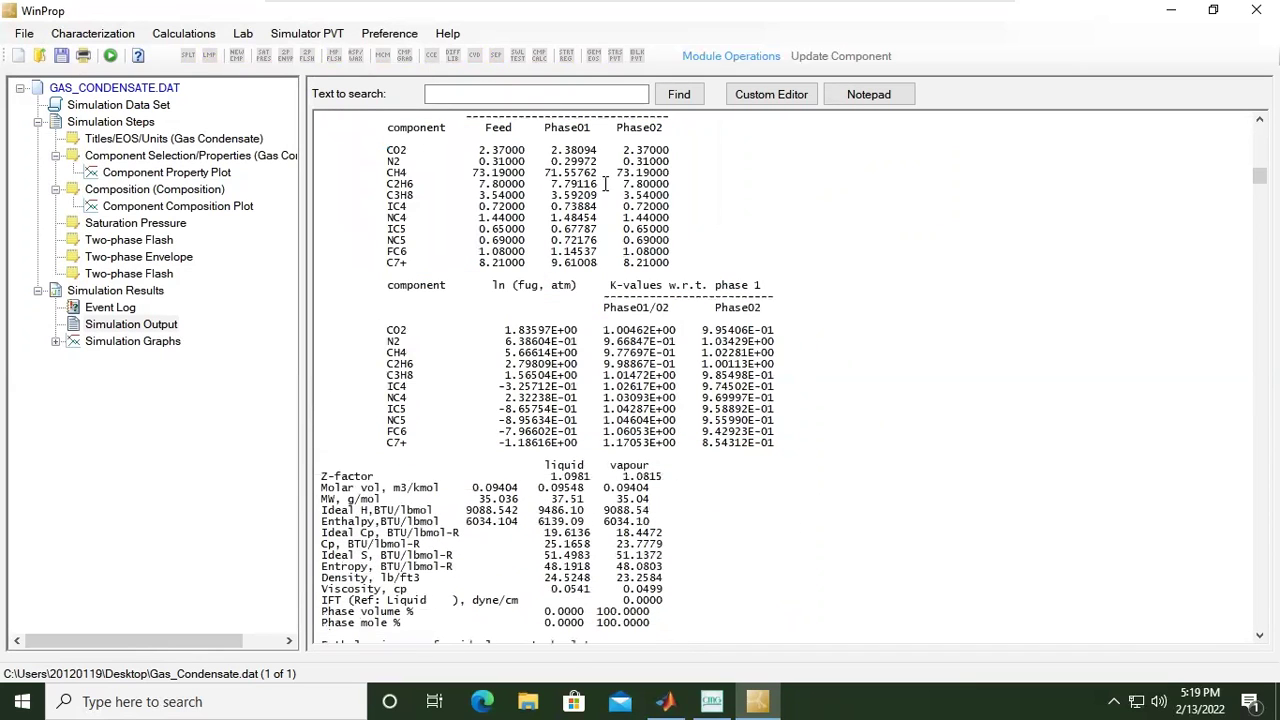
scroll(640, 352, "down", 4)
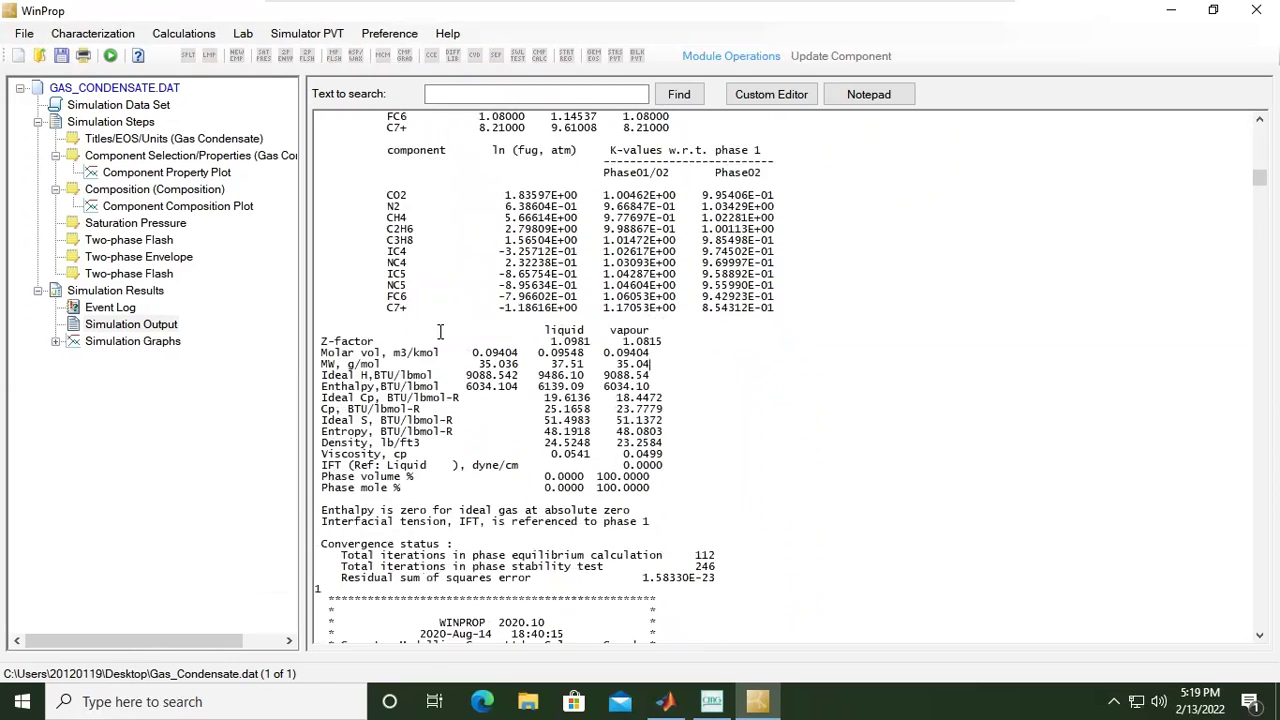
Step: Highlight the Ideal Cp, Enthalpy, Entropy and Density rows of the phase properties table
double_click(361, 375)
left_click_drag(322, 387, 384, 398)
double_click(366, 397)
left_click_drag(361, 397, 376, 400)
left_click_drag(336, 432, 343, 461)
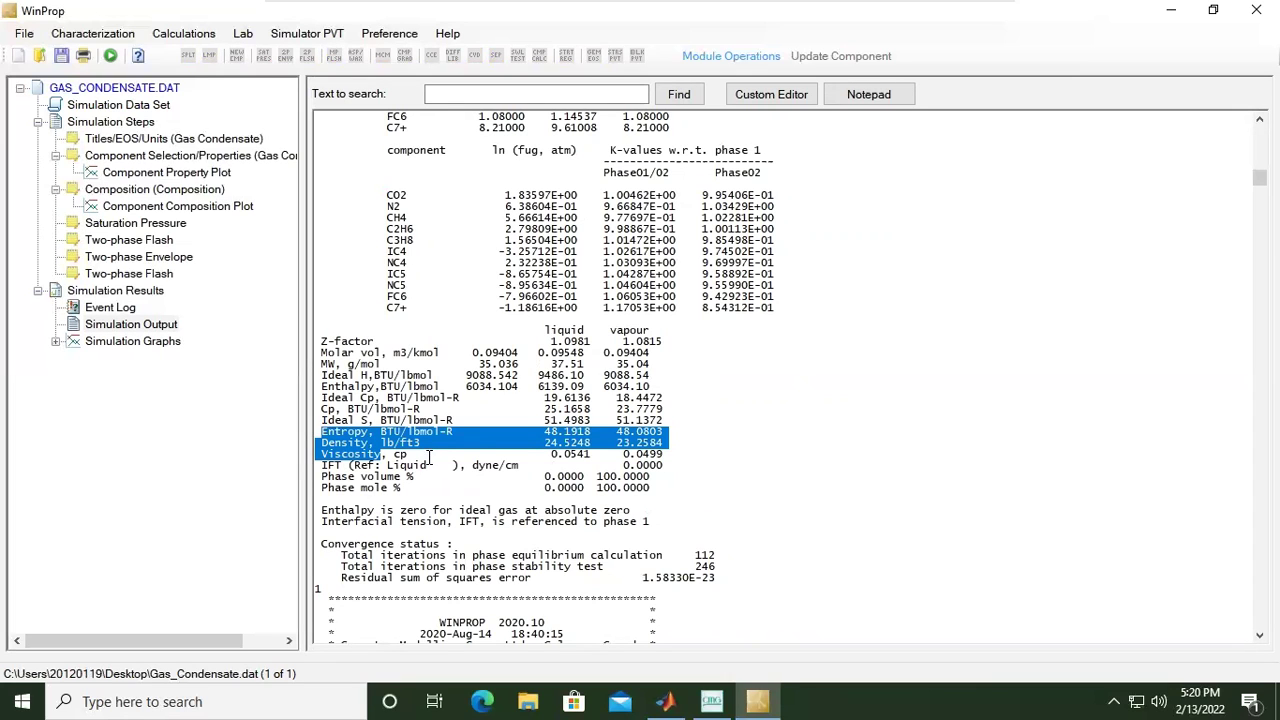
scroll(430, 457, "down", 2)
Step: Review the two-phase flash results, with densities 44.1792 and 0.0564 lb/ft3
scroll(430, 457, "down", 4)
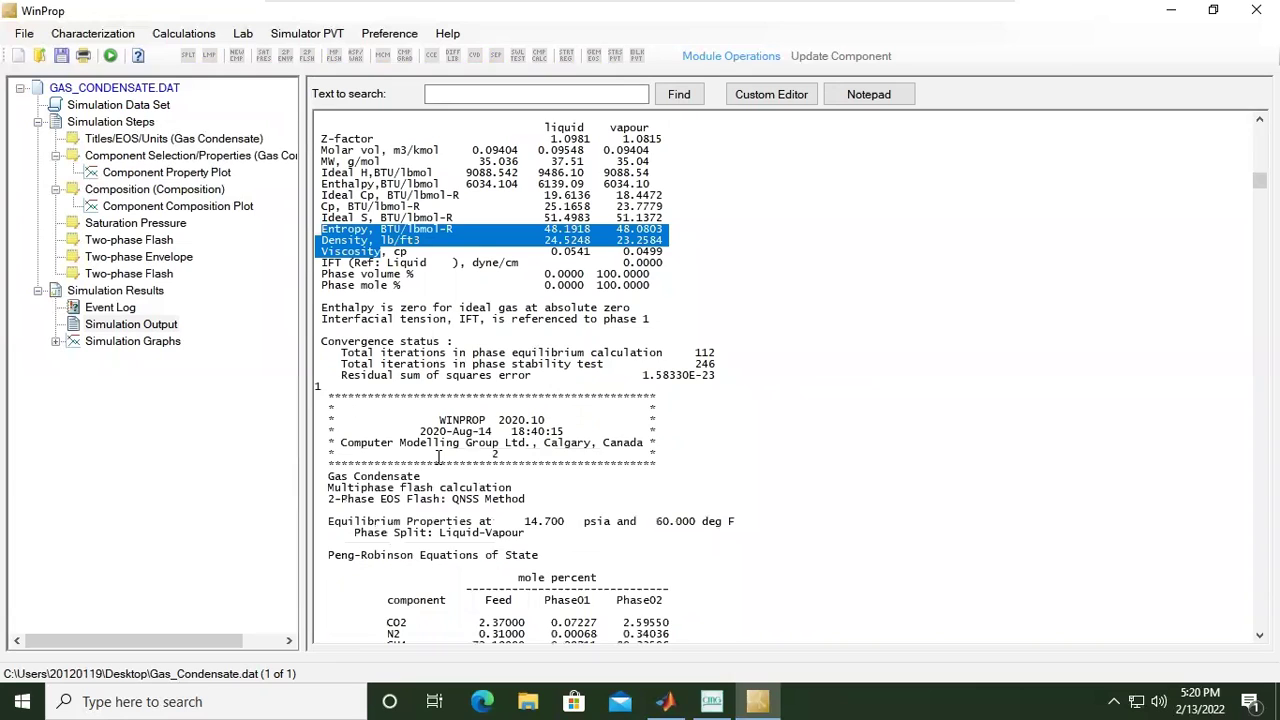
scroll(438, 457, "down", 9)
scroll(438, 457, "down", 5)
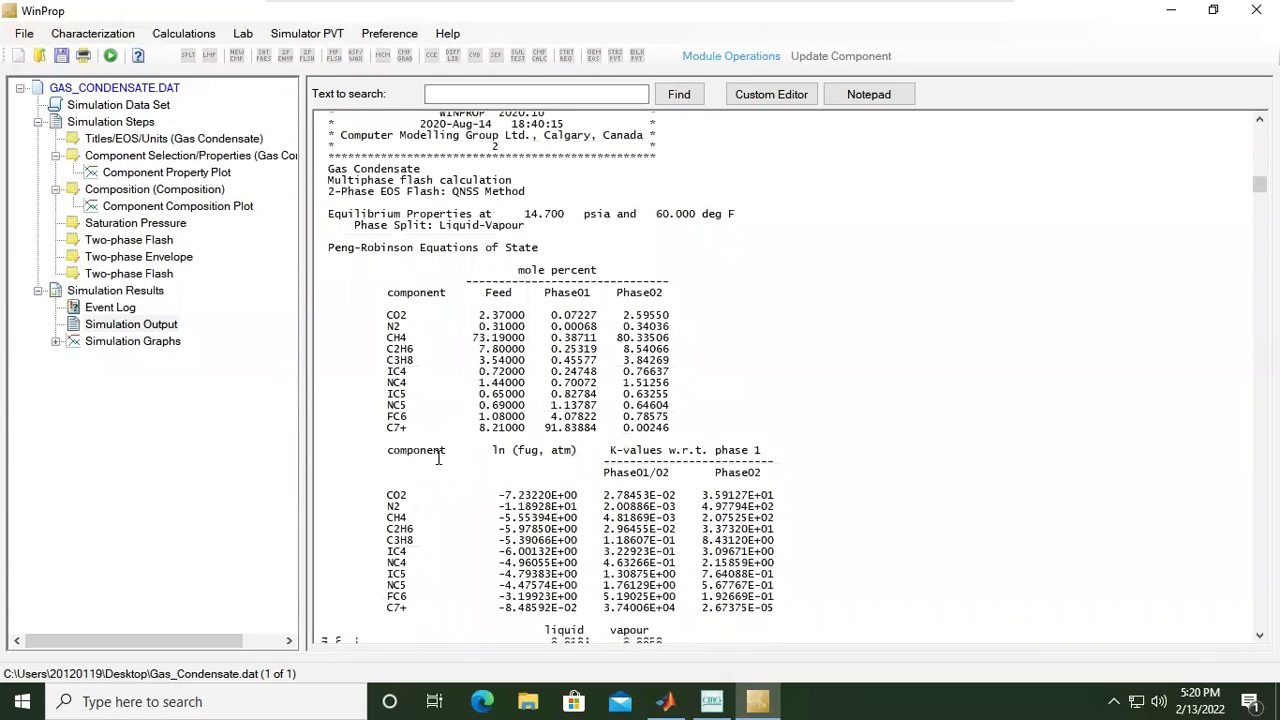
scroll(438, 457, "down", 17)
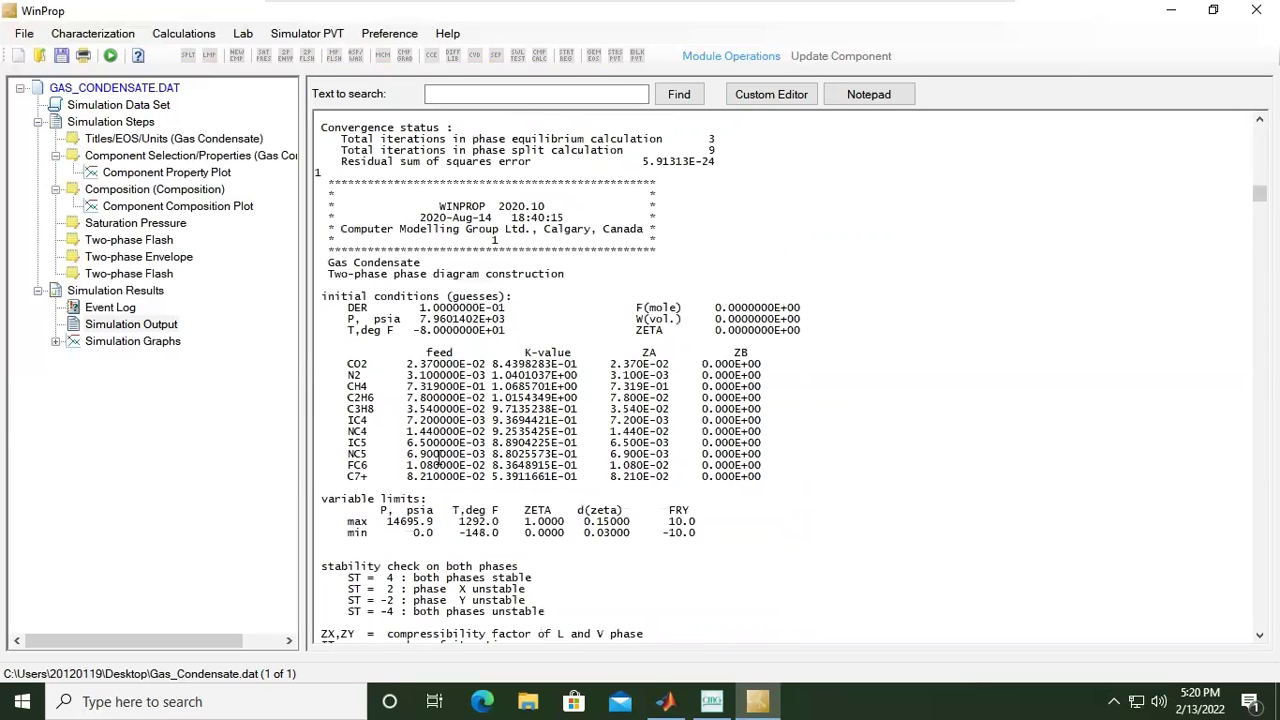
scroll(438, 457, "down", 12)
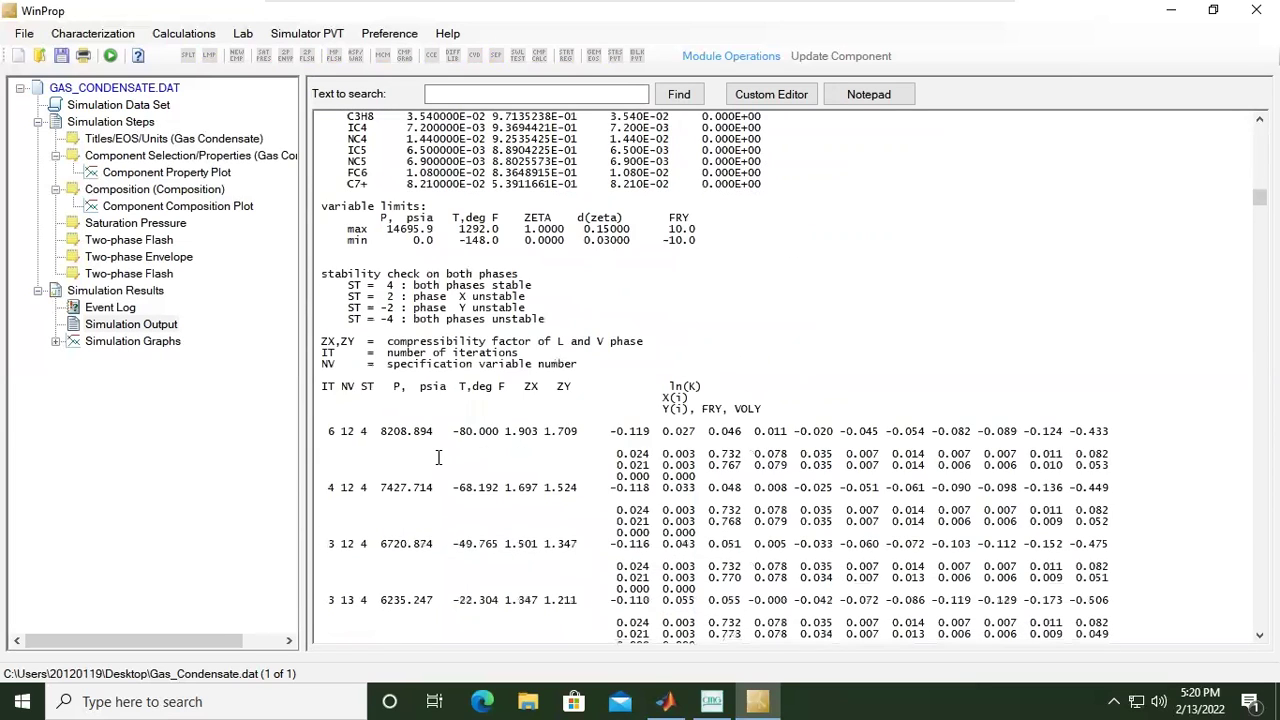
left_click_drag(318, 298, 638, 558)
scroll(638, 558, "down", 1)
scroll(638, 558, "down", 3)
left_click(710, 262)
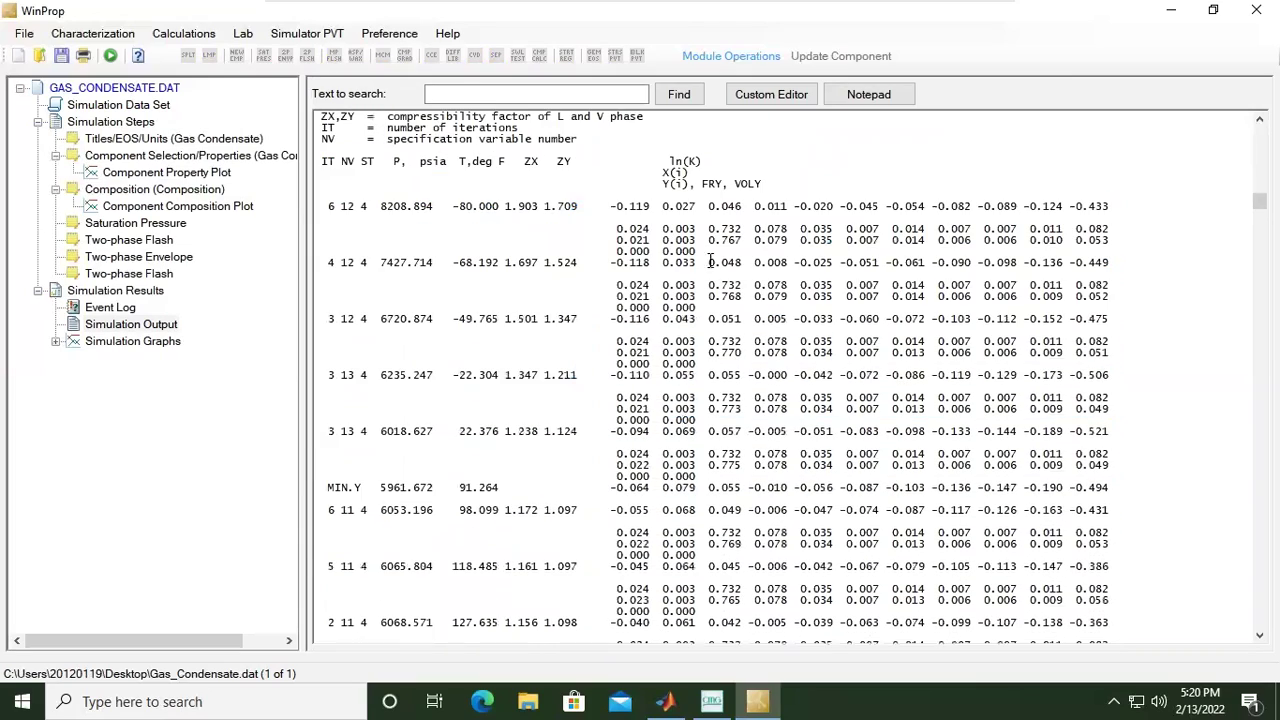
Step: Move into the phase-envelope iterations, then back up to their header
scroll(720, 326, "down", 20)
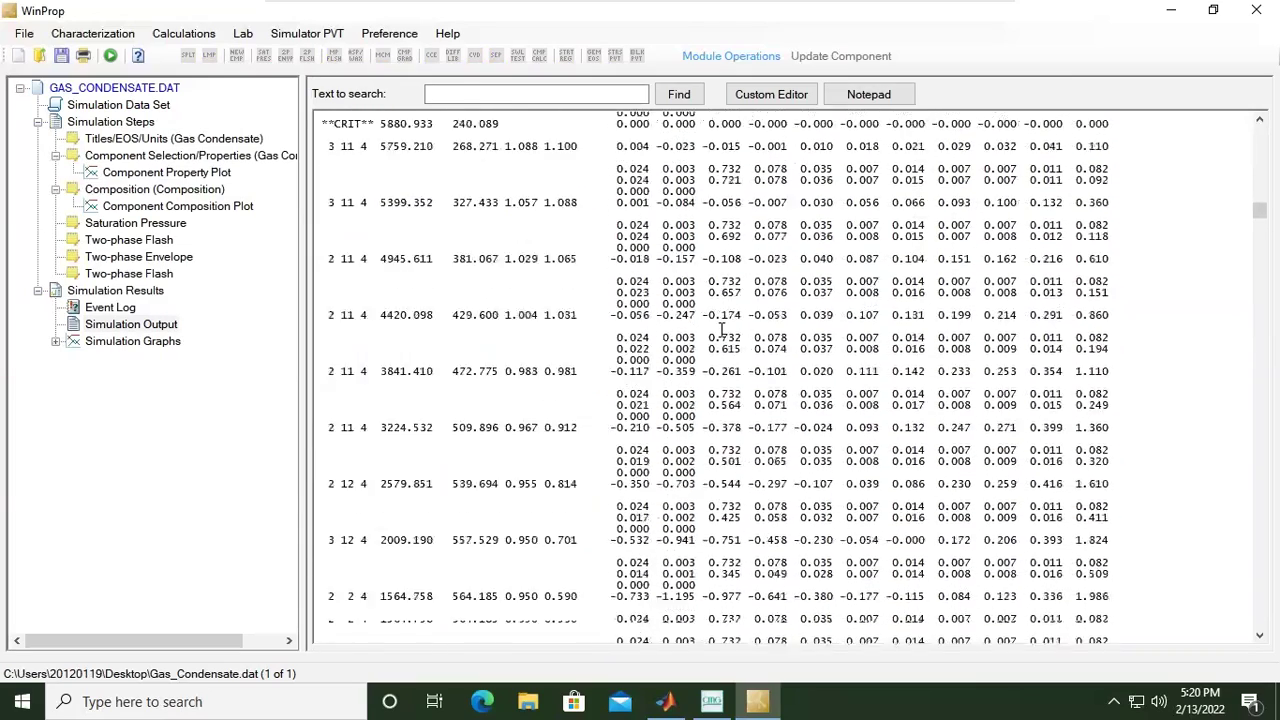
scroll(720, 326, "down", 12)
scroll(790, 263, "up", 15)
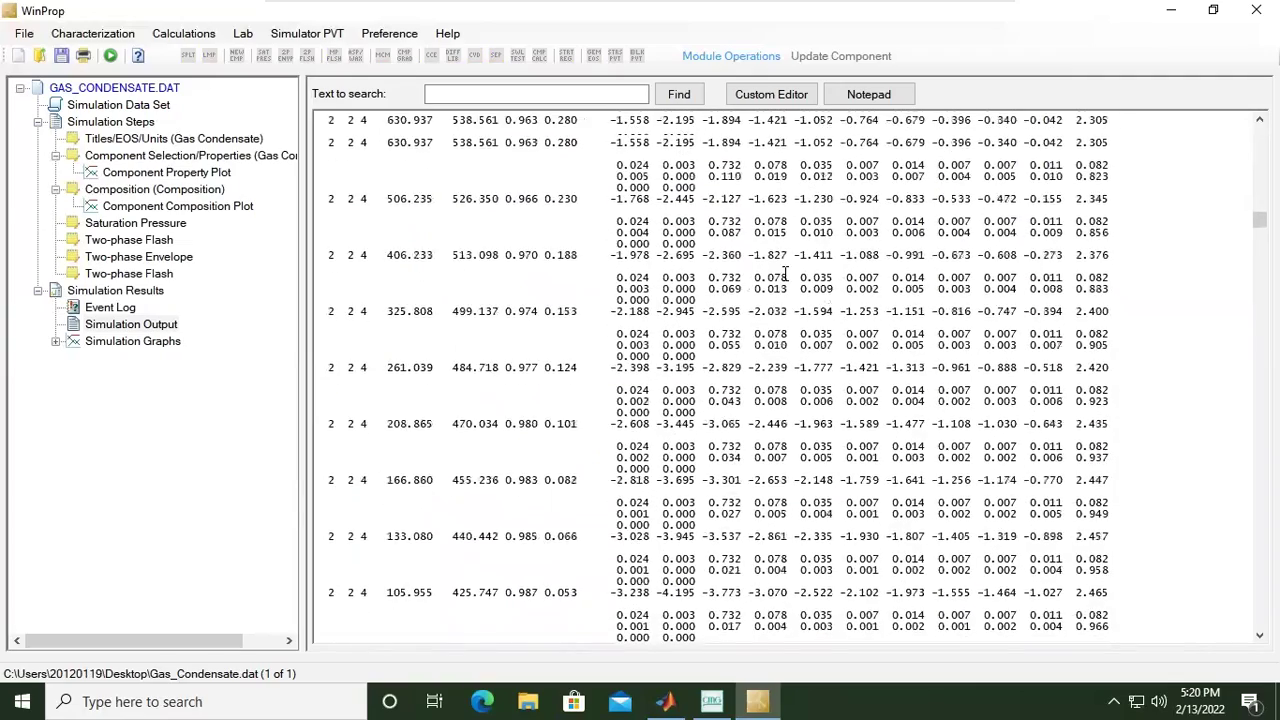
scroll(790, 263, "up", 20)
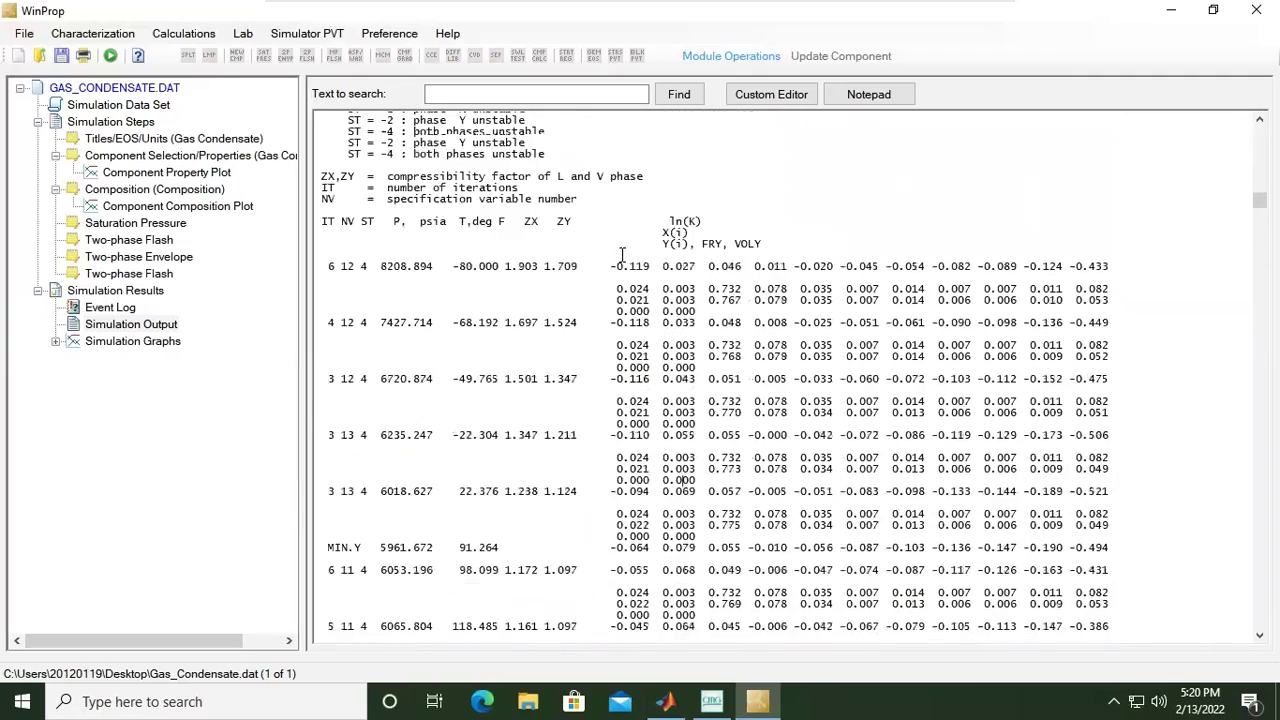
scroll(478, 322, "up", 10)
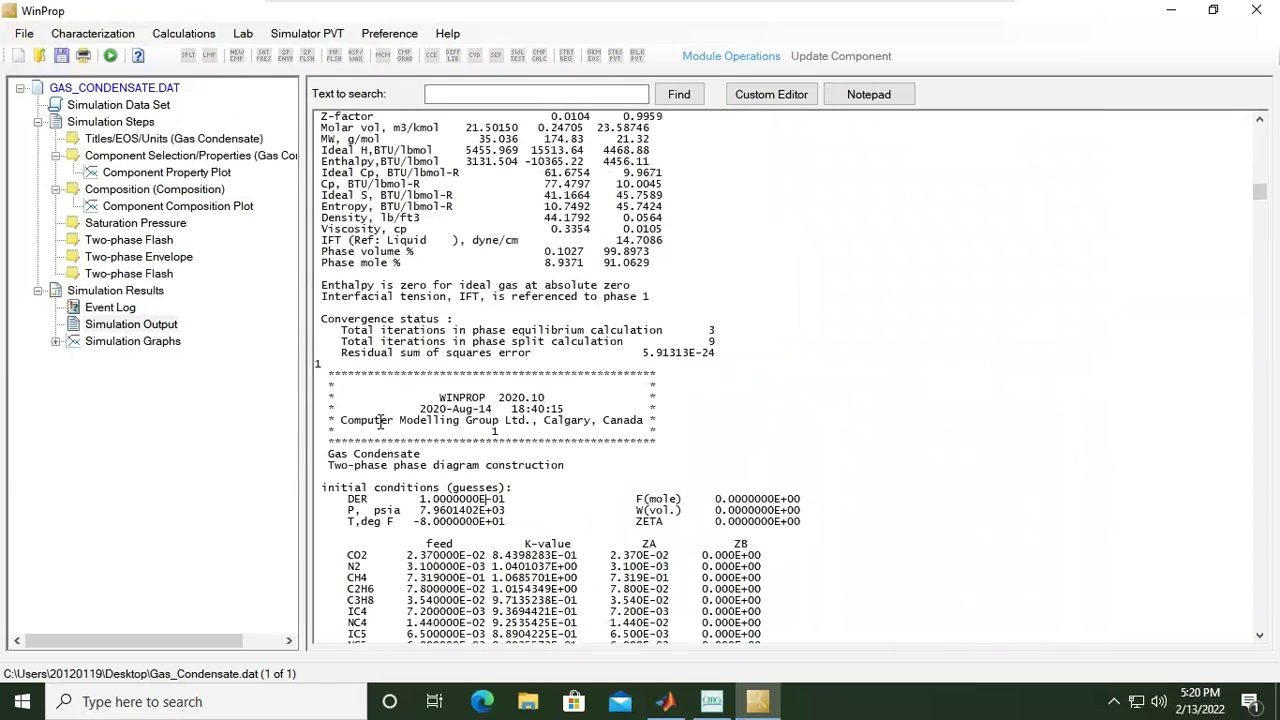
Step: Highlight the Two-phase phase diagram construction heading and a block of iteration rows
left_click_drag(341, 420, 574, 438)
left_click_drag(330, 465, 499, 474)
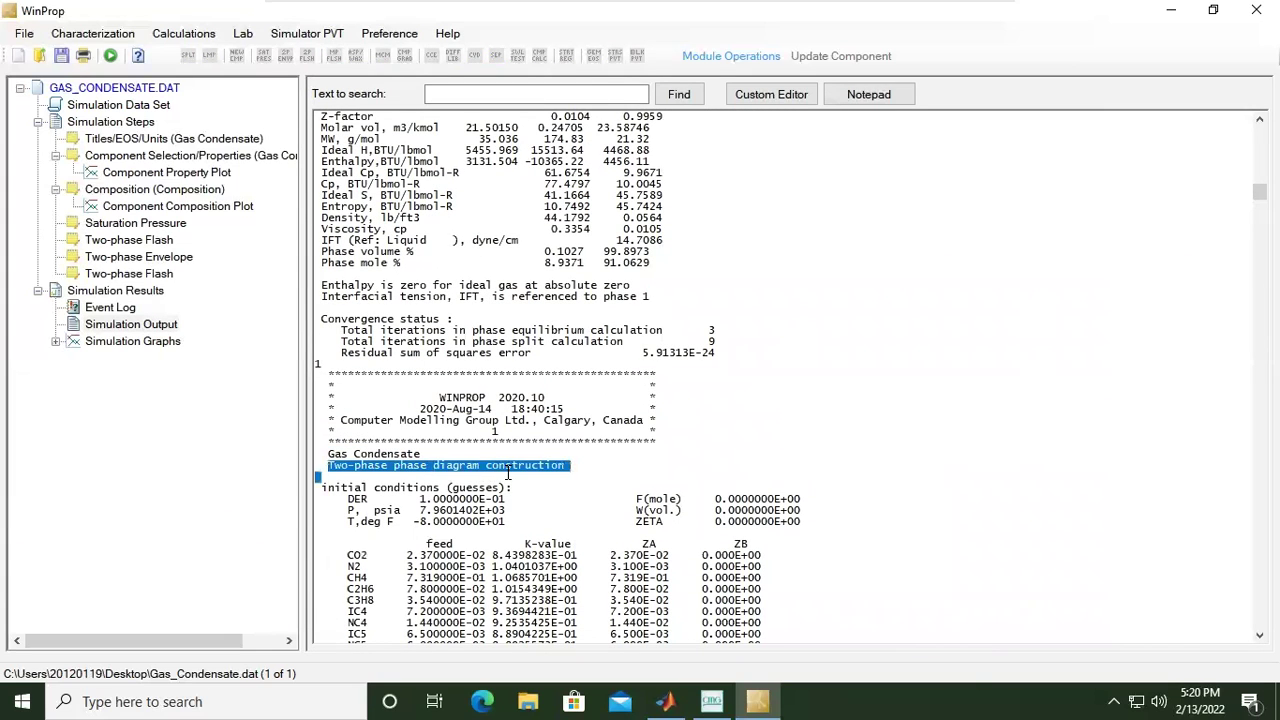
scroll(512, 470, "down", 15)
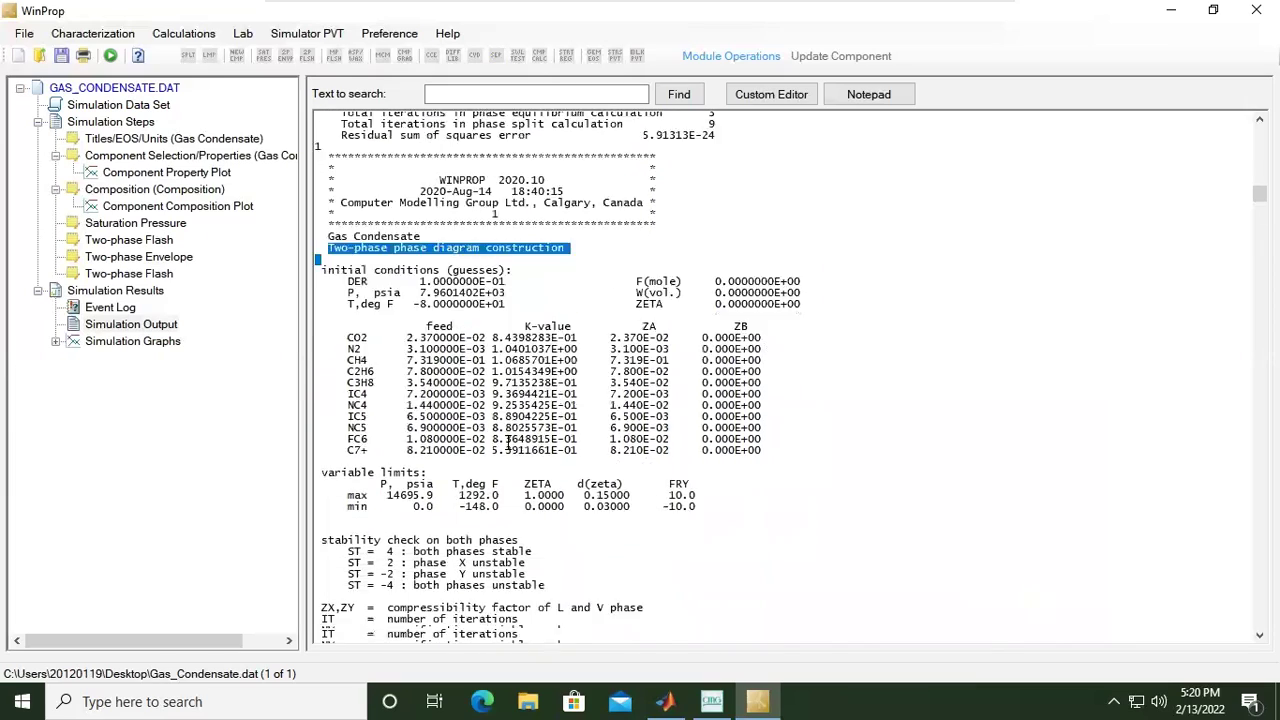
scroll(508, 441, "down", 5)
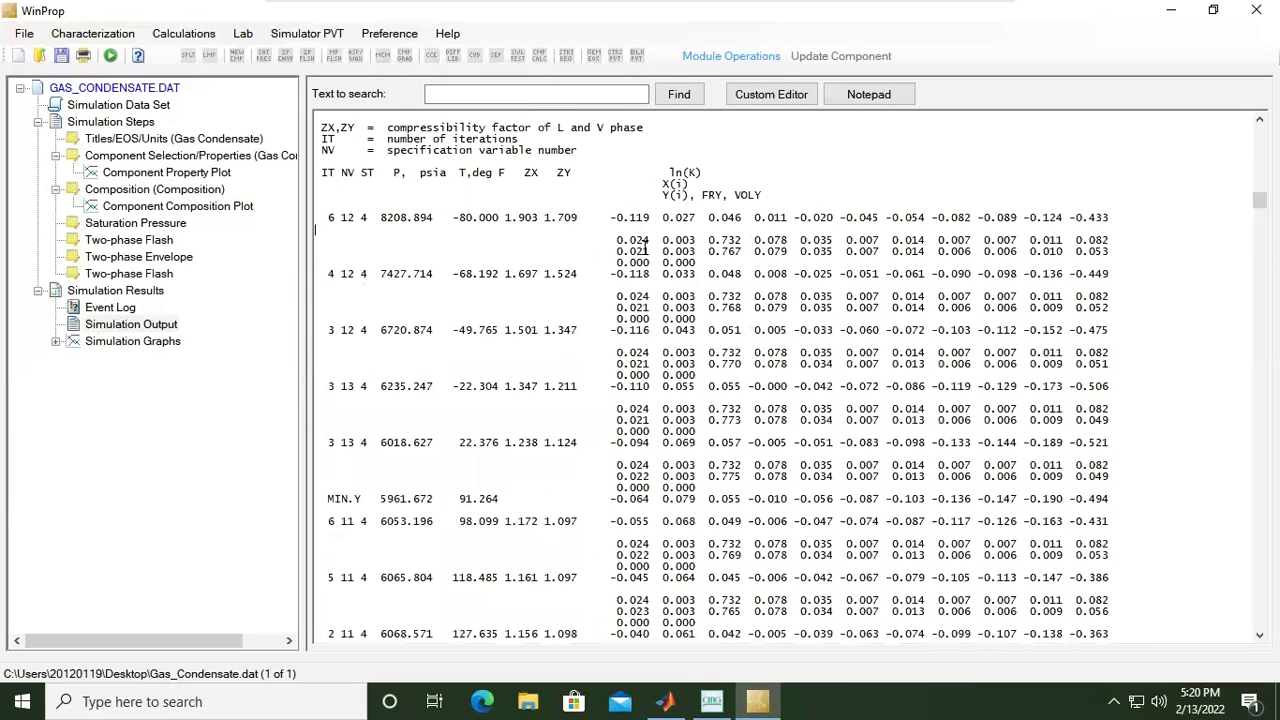
left_click_drag(645, 245, 813, 577)
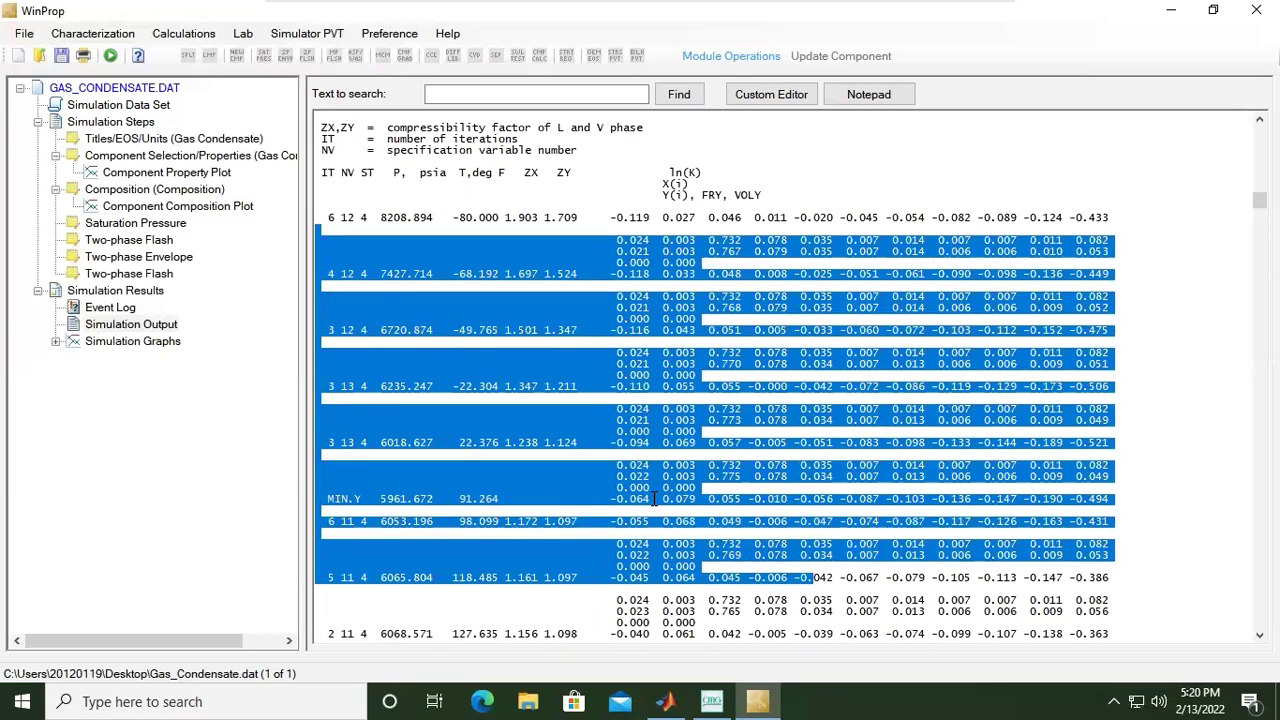
Step: Move past the iteration table down to the ASCII pressure–temperature envelope plot
scroll(655, 498, "down", 20)
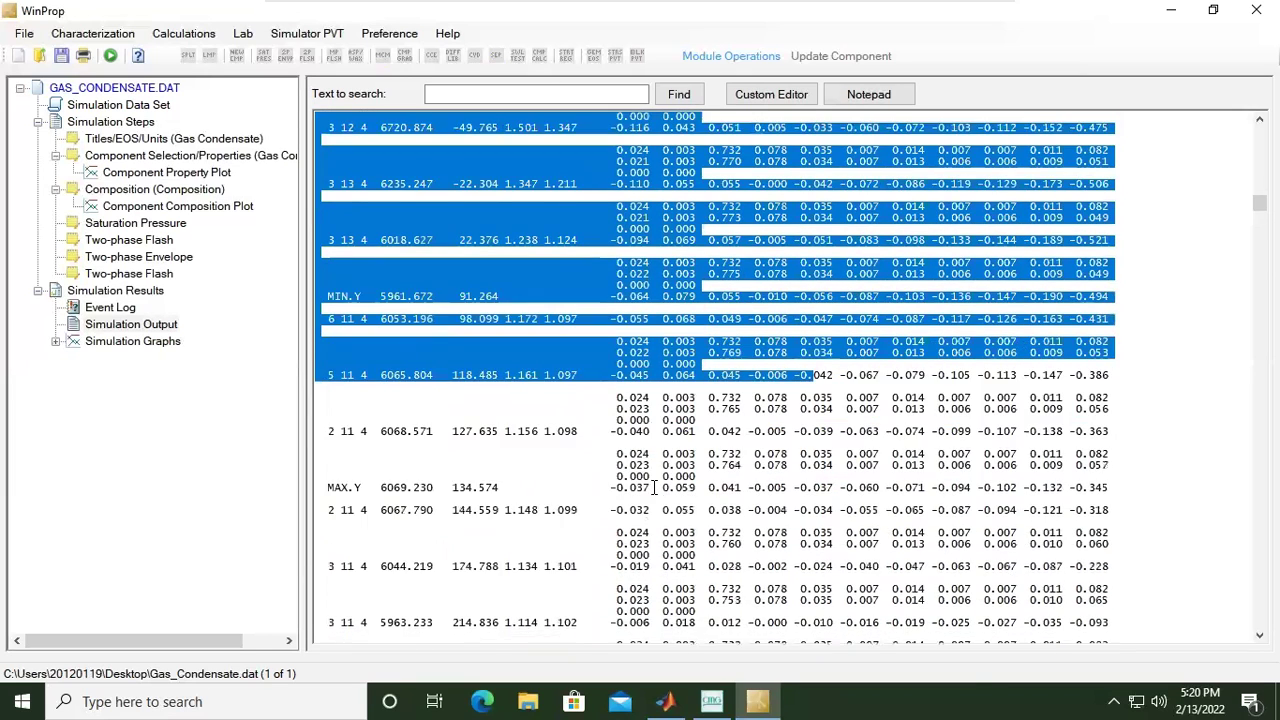
scroll(657, 458, "down", 20)
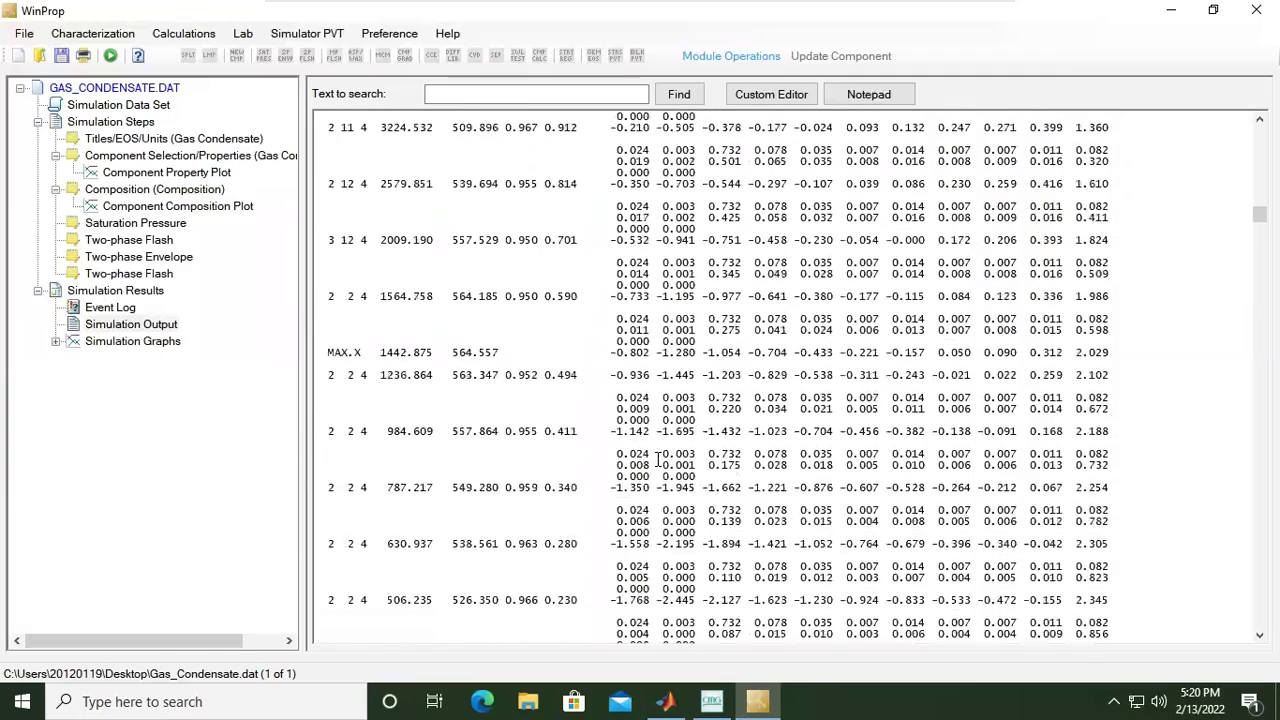
scroll(657, 455, "down", 5)
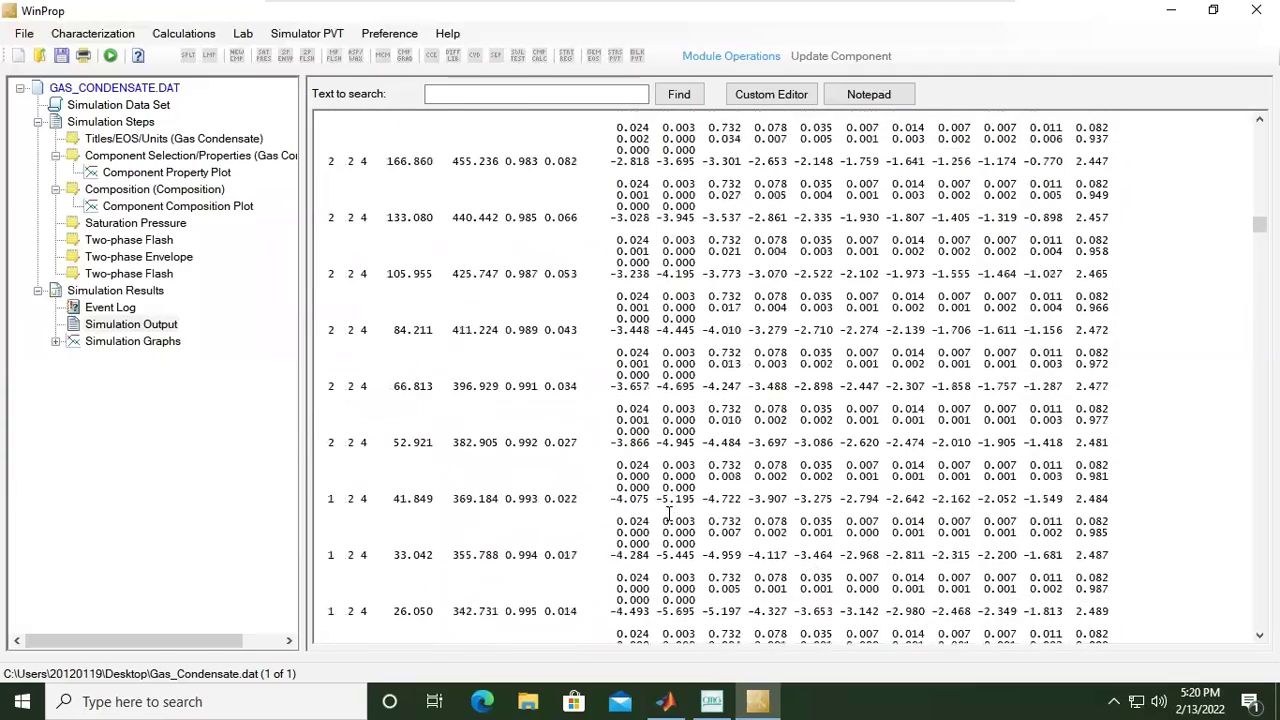
scroll(662, 475, "down", 10)
scroll(665, 495, "down", 12)
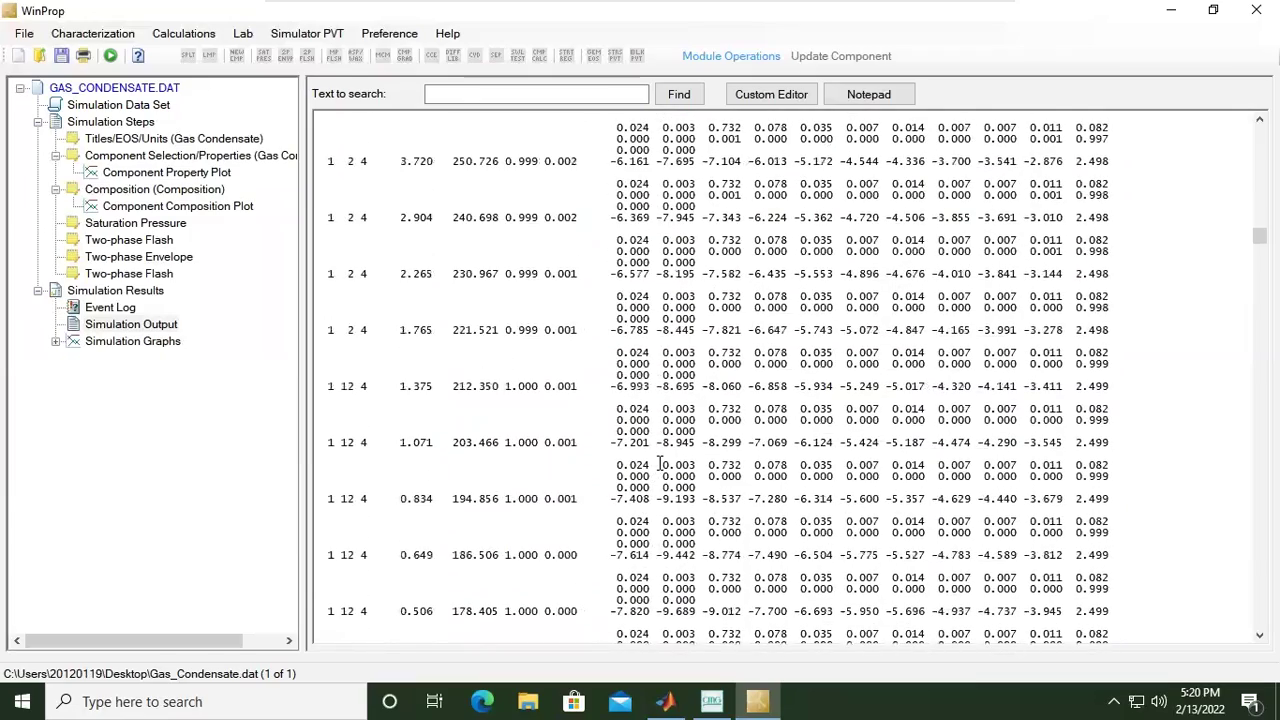
scroll(661, 463, "down", 12)
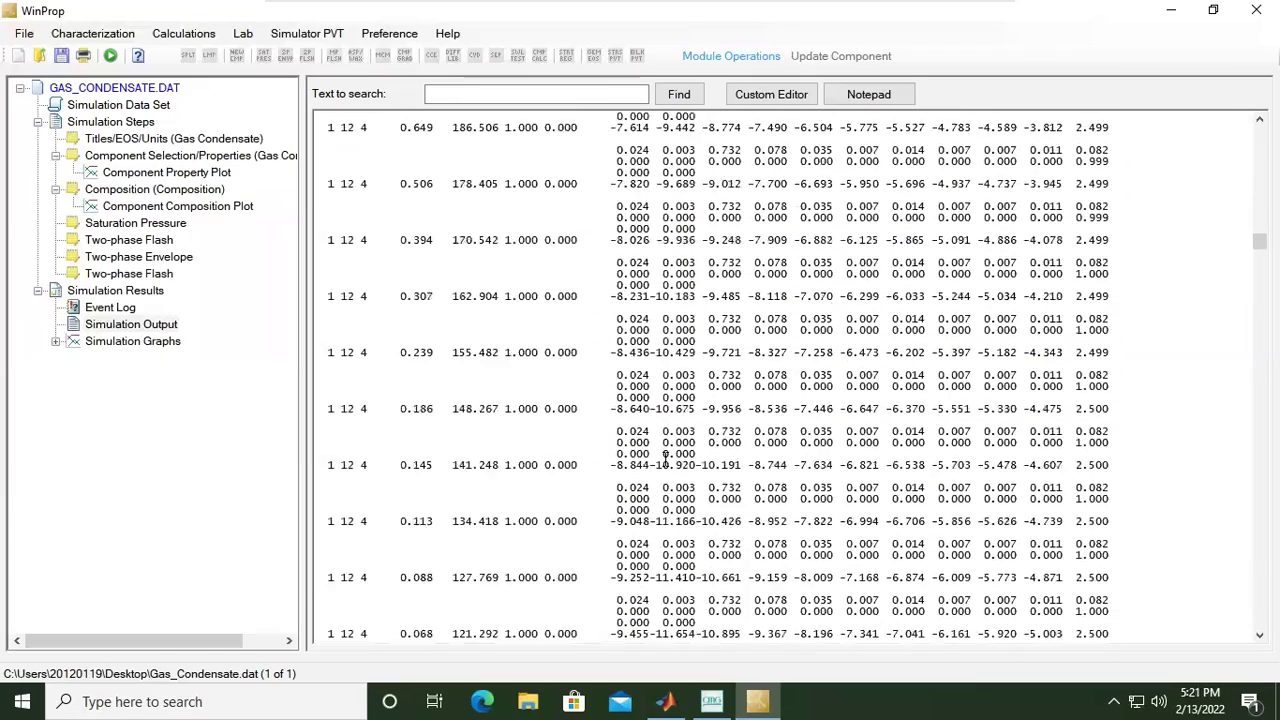
scroll(665, 459, "down", 12)
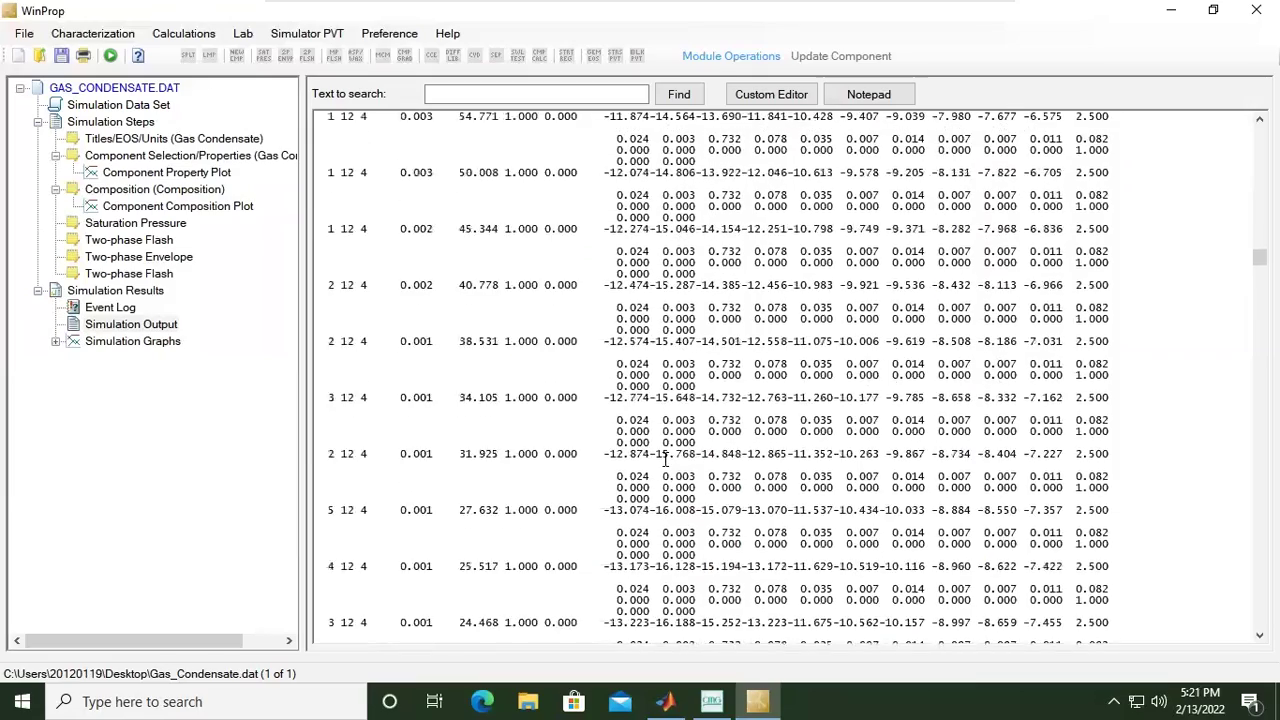
scroll(665, 459, "down", 10)
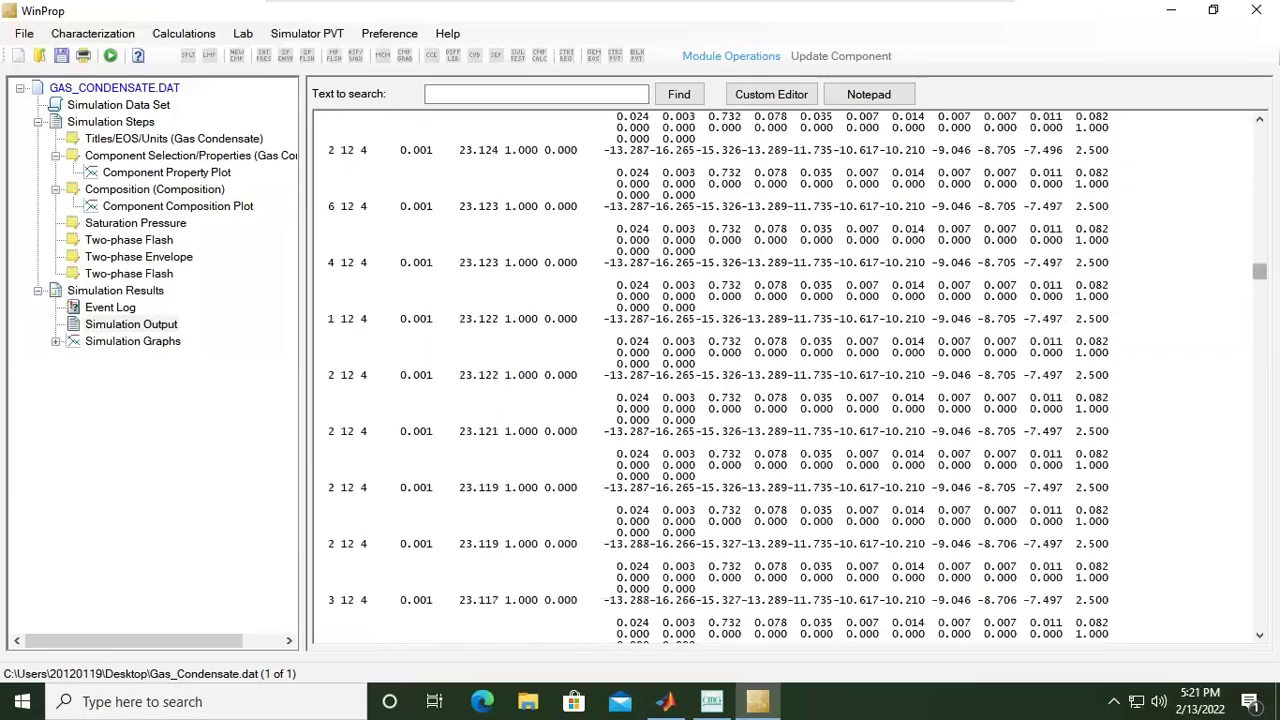
scroll(665, 459, "down", 8)
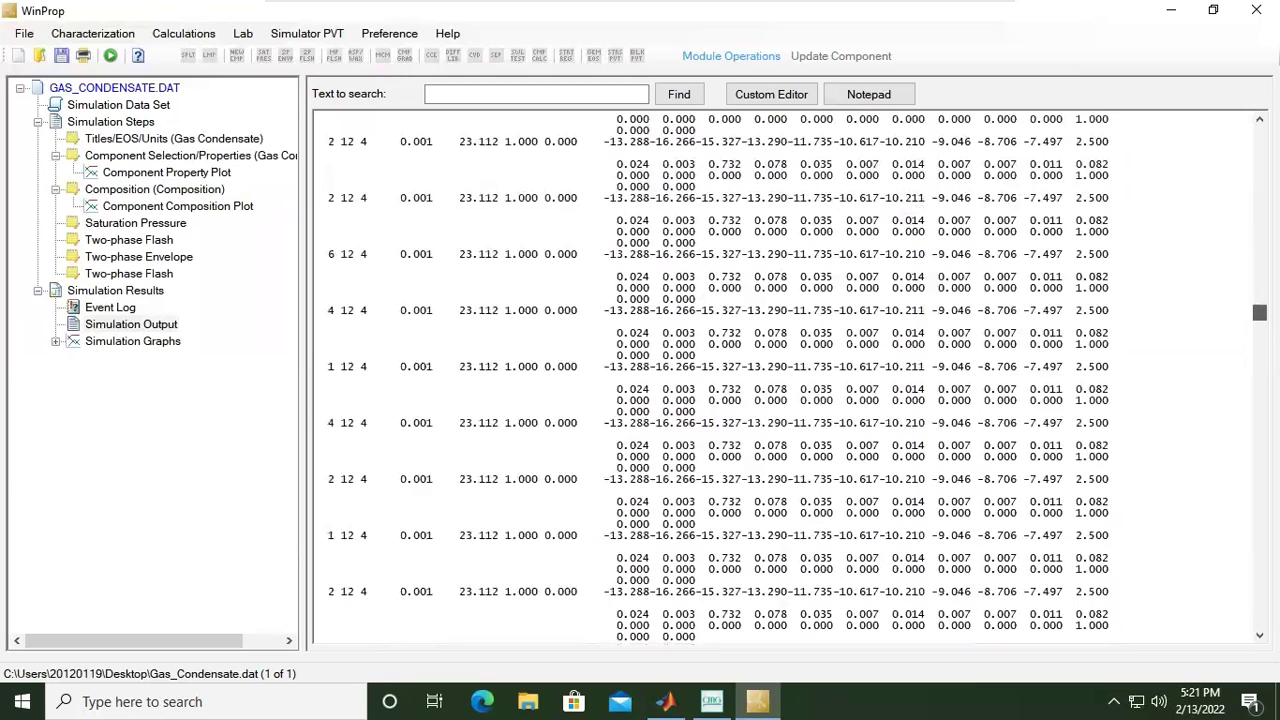
scroll(665, 459, "down", 6)
scroll(743, 346, "up", 12)
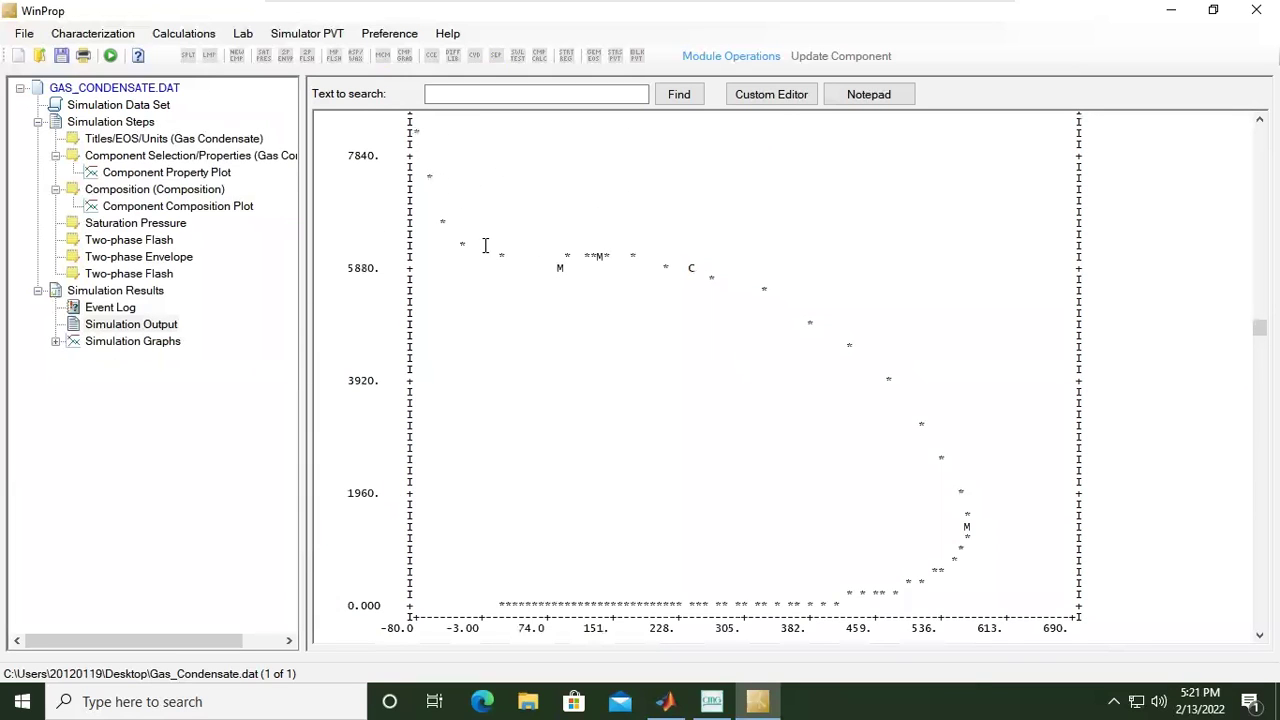
Step: Review the full text phase-envelope plot, briefly selecting the plot area
scroll(485, 245, "up", 5)
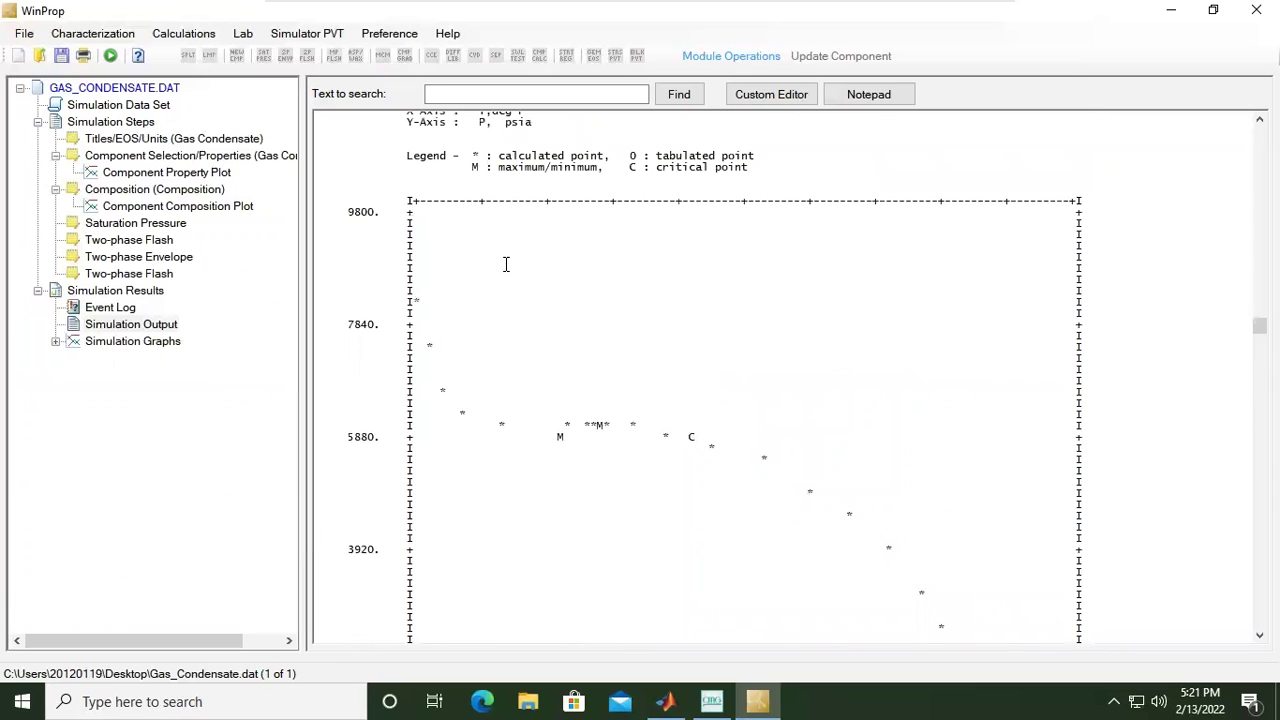
scroll(475, 267, "down", 4)
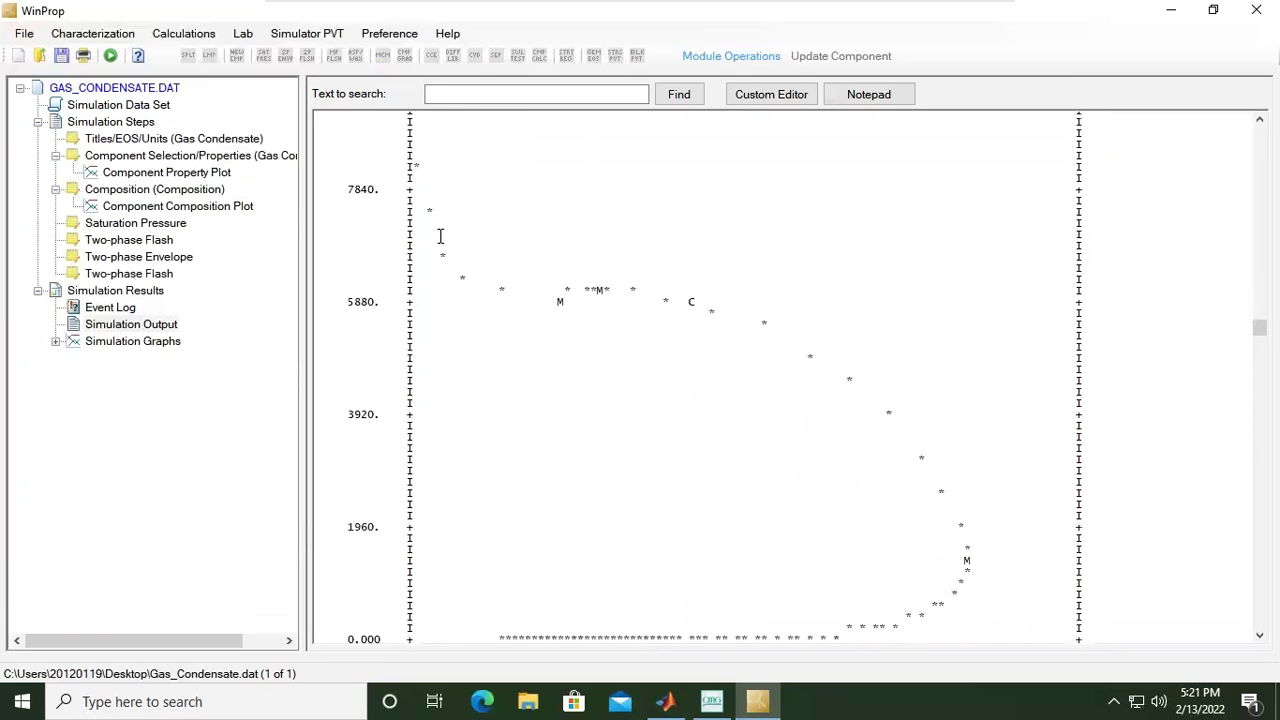
left_click_drag(442, 223, 697, 397)
left_click(767, 458)
Step: Move down to the next WINPROP run's Two-phase phase diagram construction title
scroll(706, 380, "down", 3)
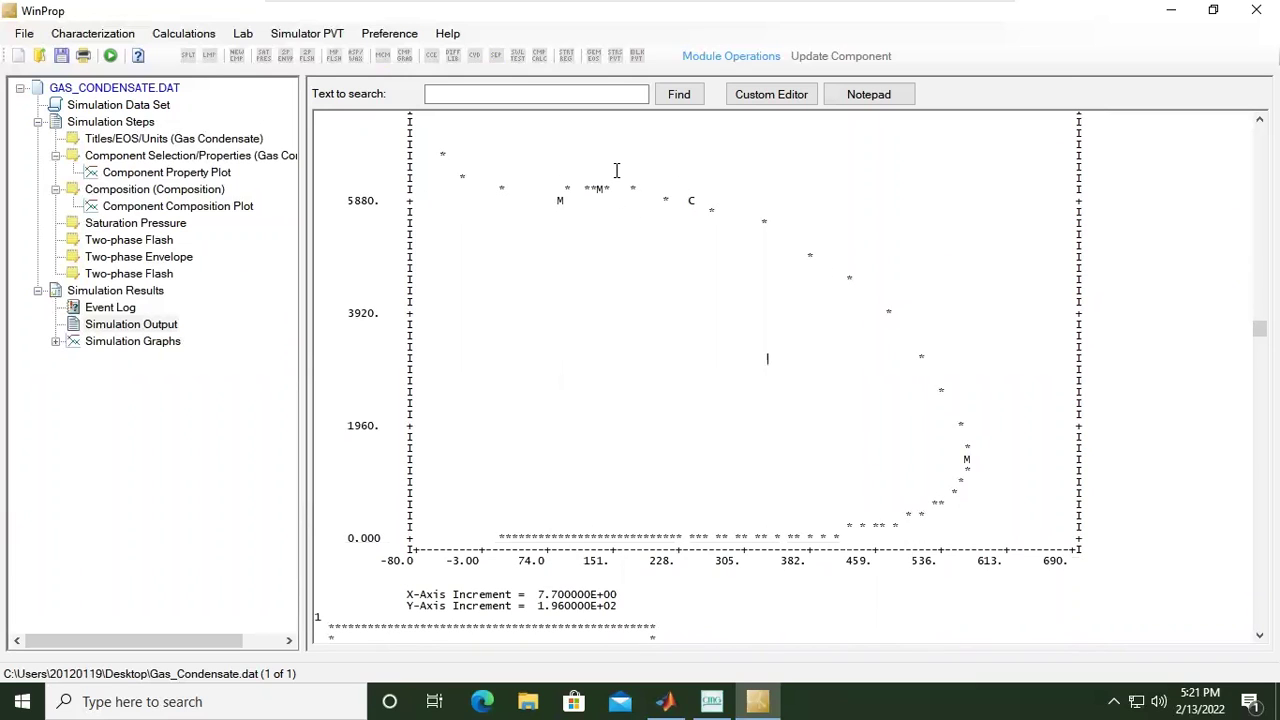
scroll(616, 170, "down", 10)
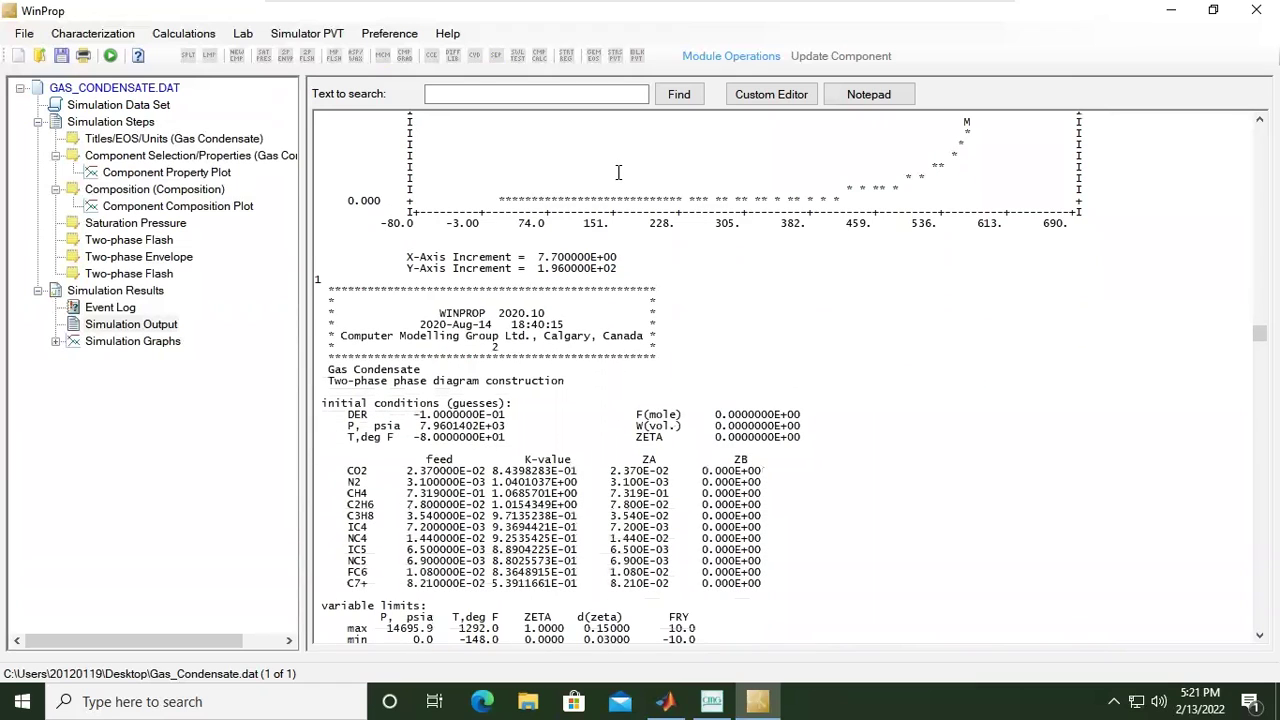
left_click_drag(334, 388, 448, 381)
left_click(452, 381)
Step: Select the second run's heading, then highlight the 250 psia Multiphase flash calculation's EOS Flash line
triple_click(540, 381)
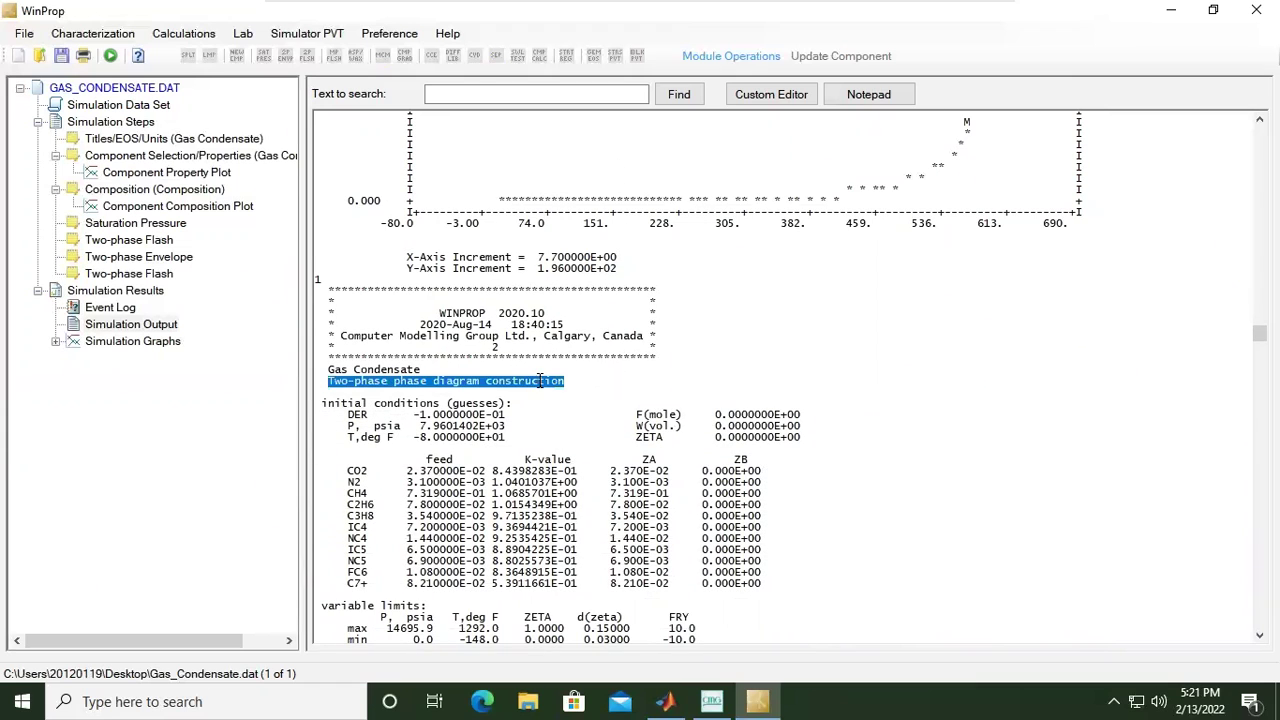
scroll(540, 381, "down", 20)
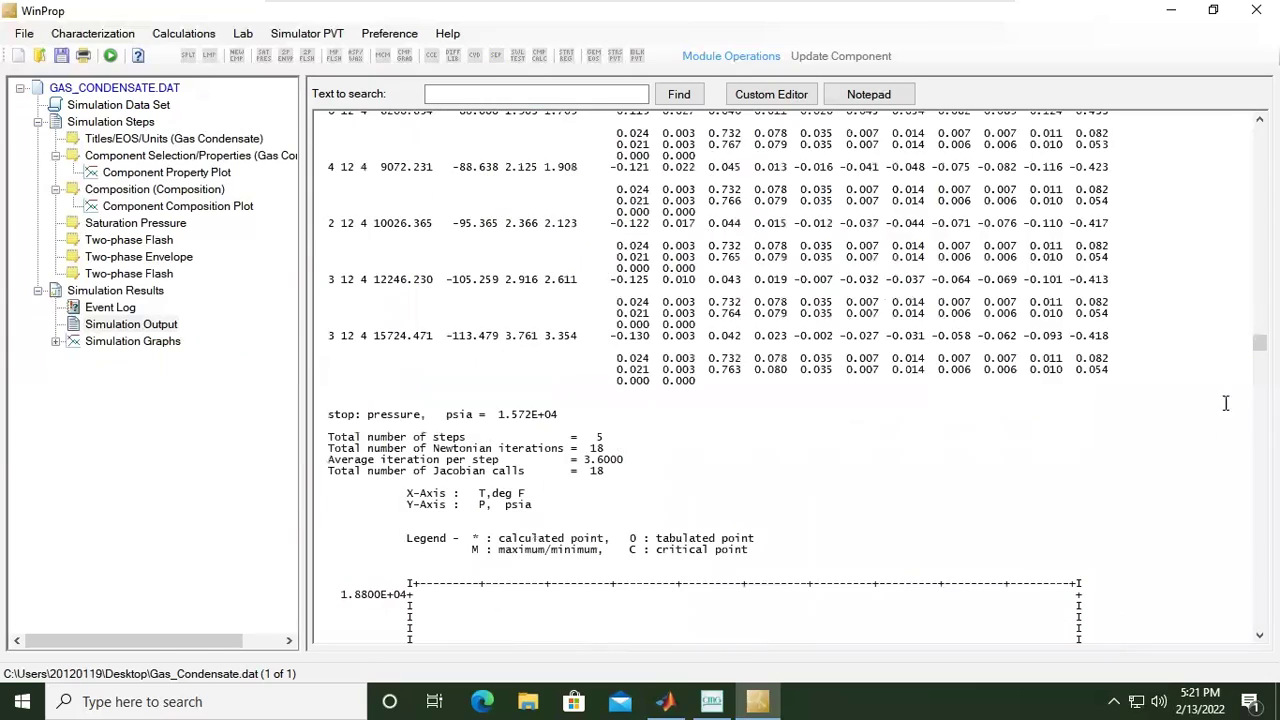
scroll(1226, 403, "down", 20)
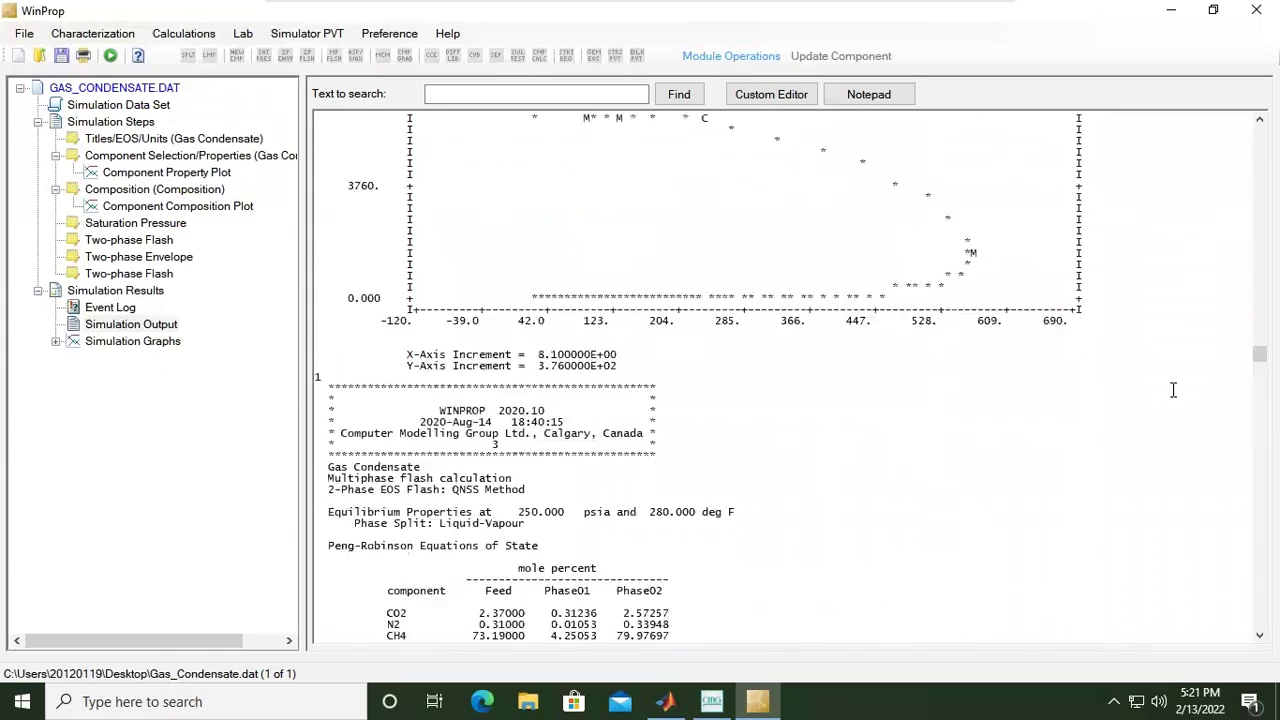
scroll(1173, 390, "down", 10)
scroll(880, 391, "up", 5)
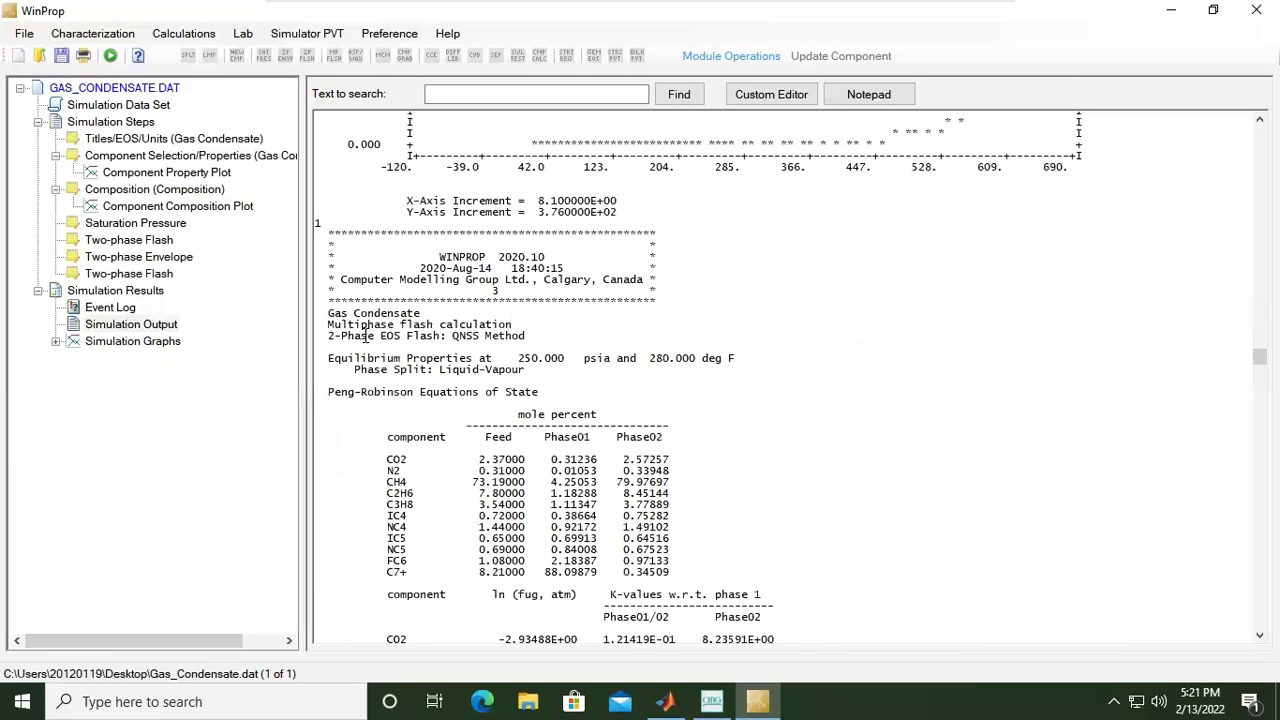
left_click_drag(325, 324, 533, 326)
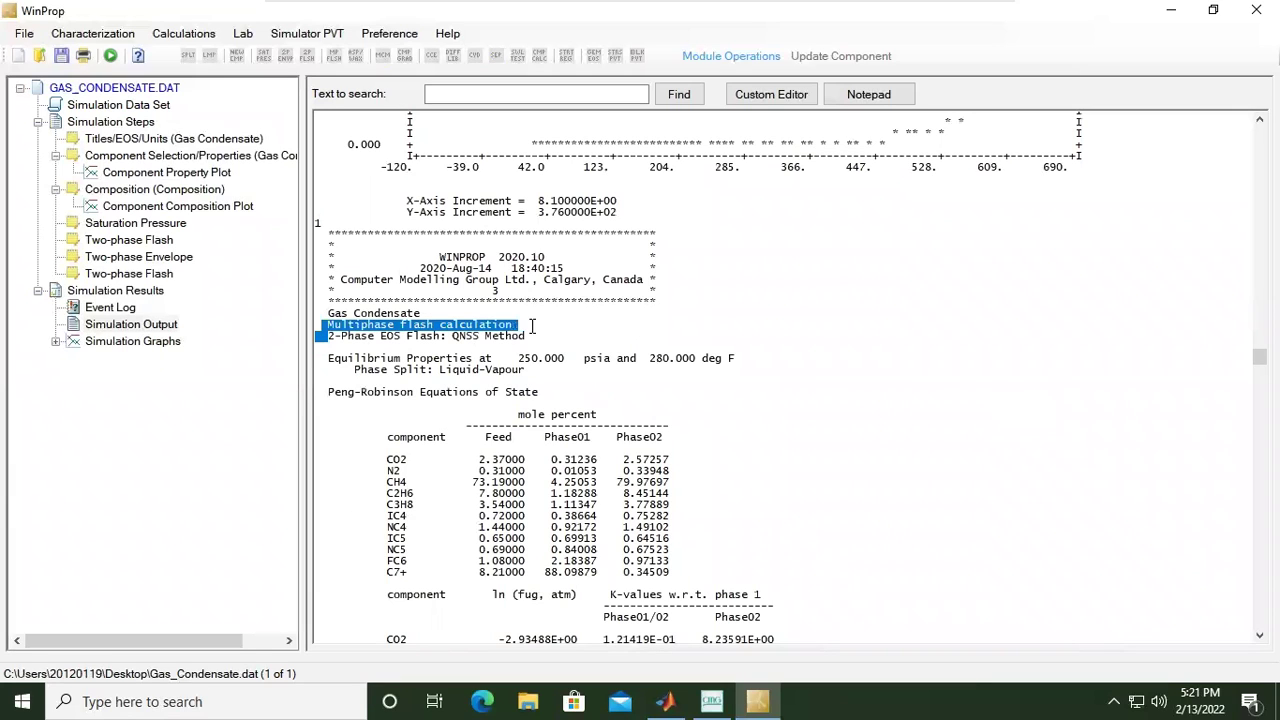
left_click(398, 348)
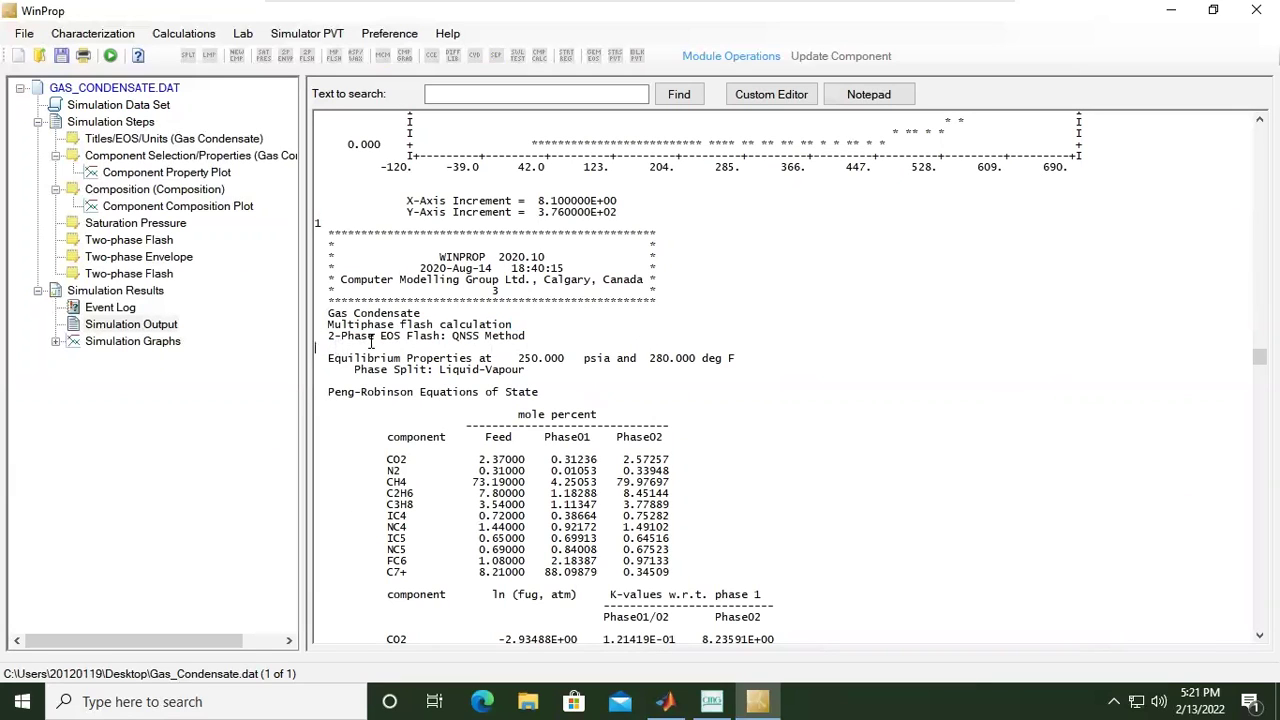
double_click(398, 337)
left_click_drag(415, 340, 525, 338)
Step: Highlight the Gas Condensate and Multiphase flash calculation lines of the 500 psia block
scroll(533, 393, "down", 11)
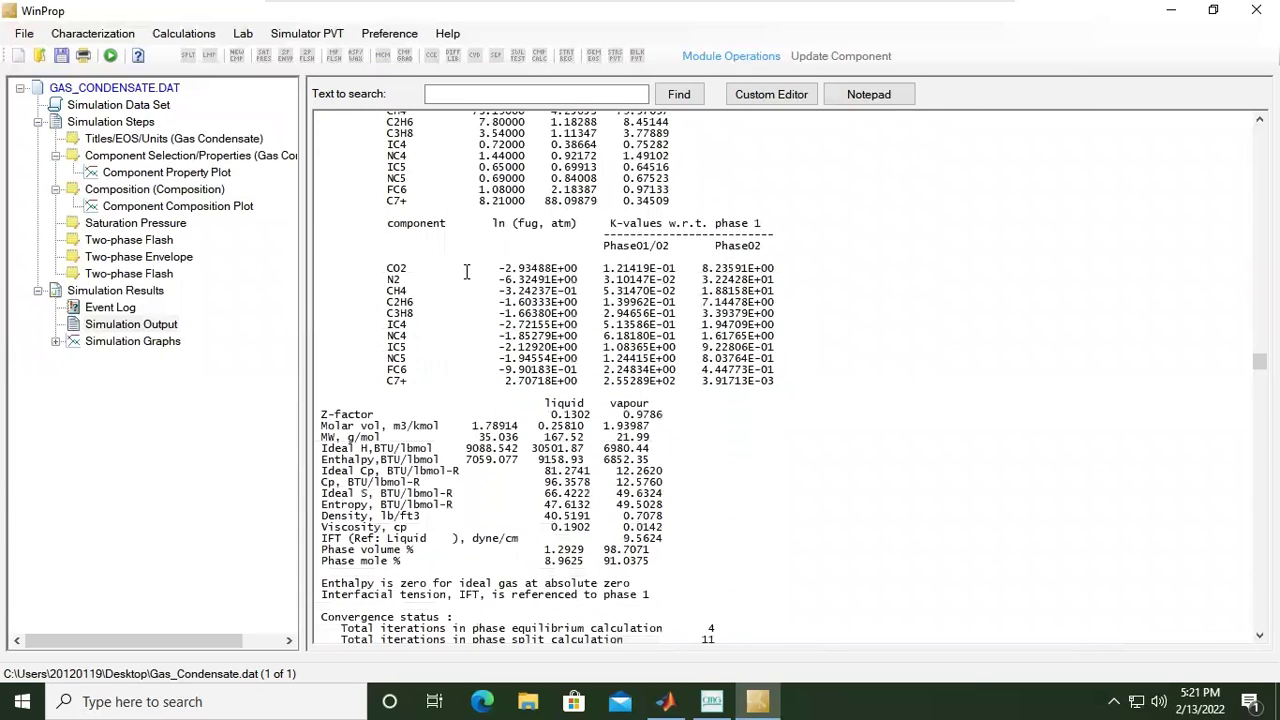
scroll(463, 273, "up", 10)
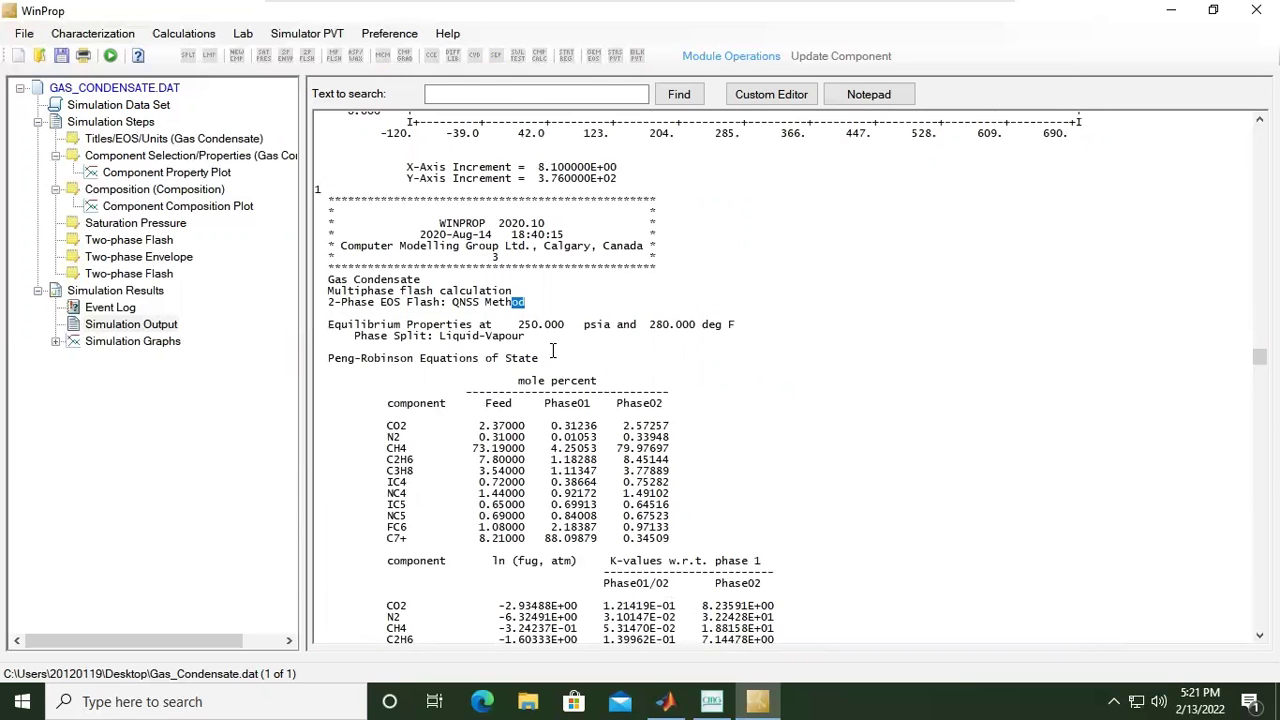
scroll(552, 350, "down", 5)
scroll(553, 353, "down", 20)
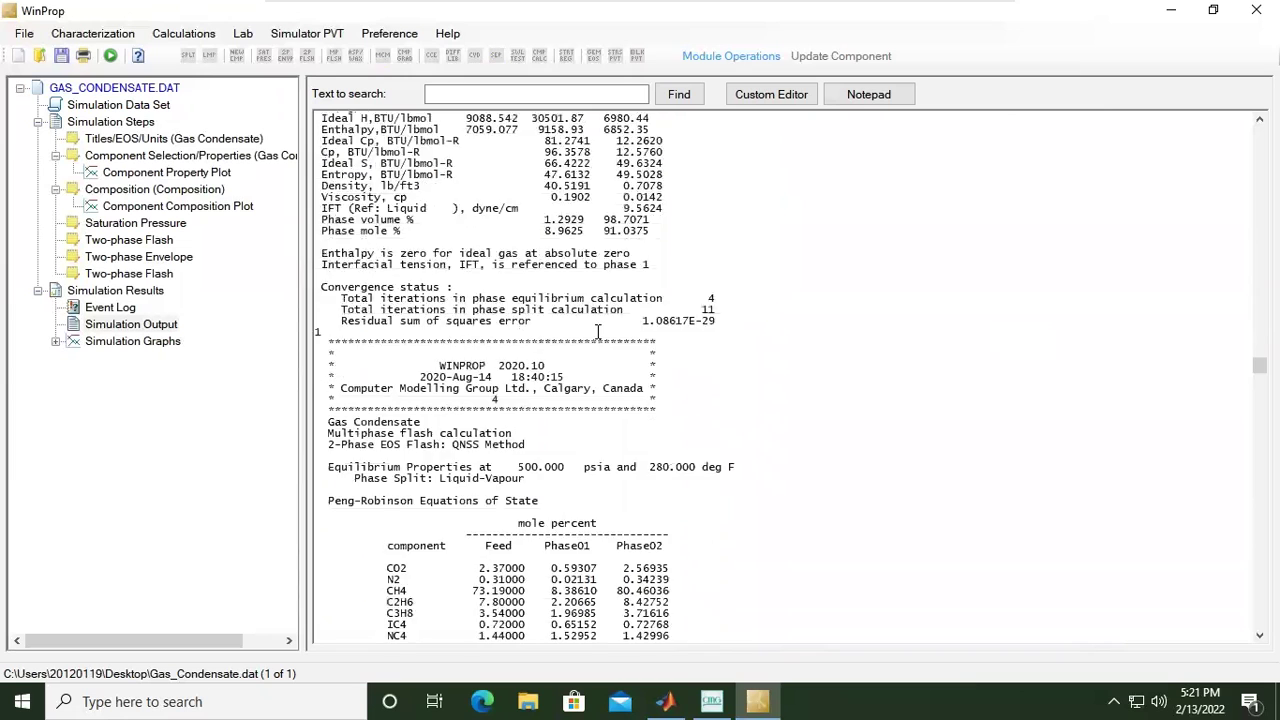
left_click_drag(325, 290, 528, 301)
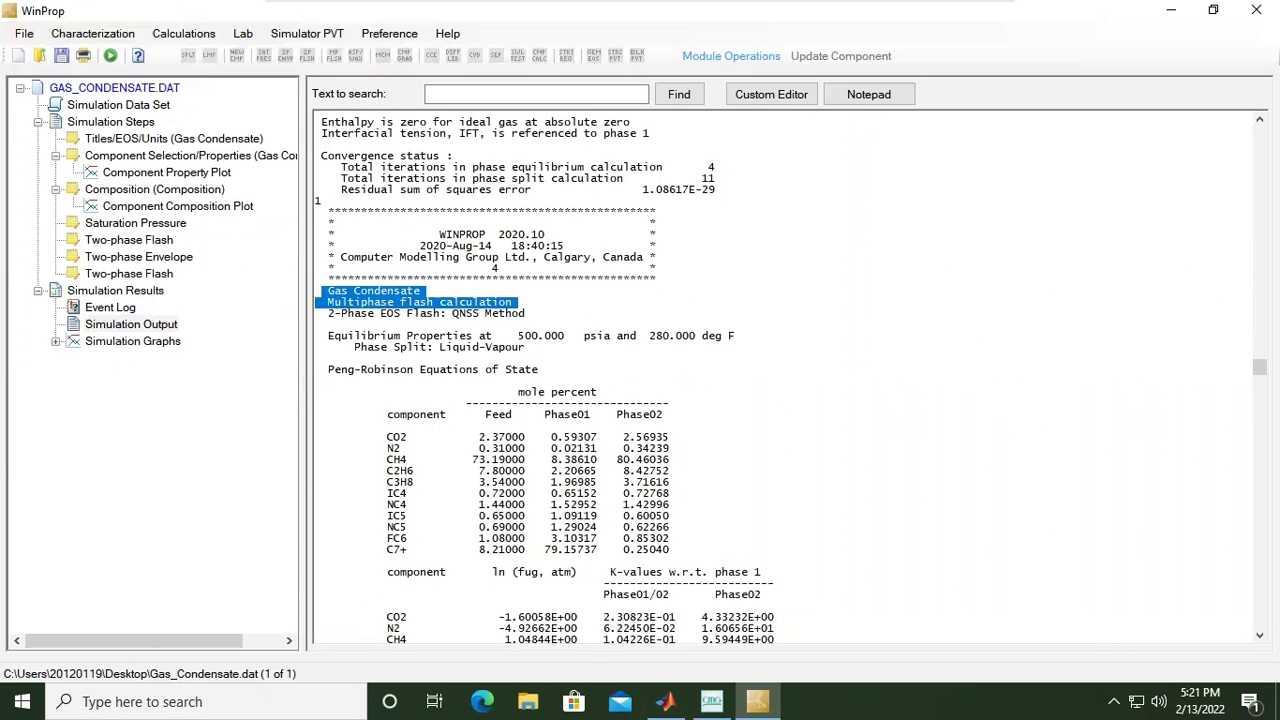
left_click_drag(1259, 367, 1228, 163)
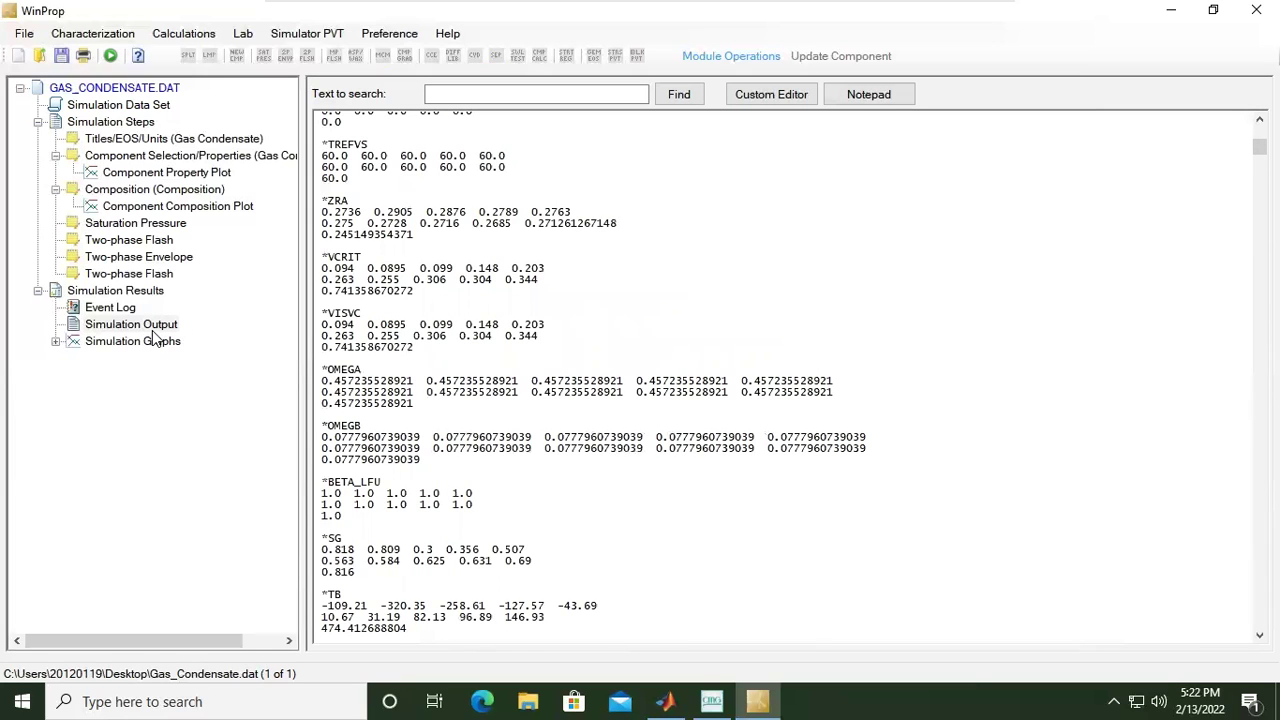
Step: Expand Simulation Graphs to display the Gas Condensate P-T Diagram with its critical point
double_click(118, 342)
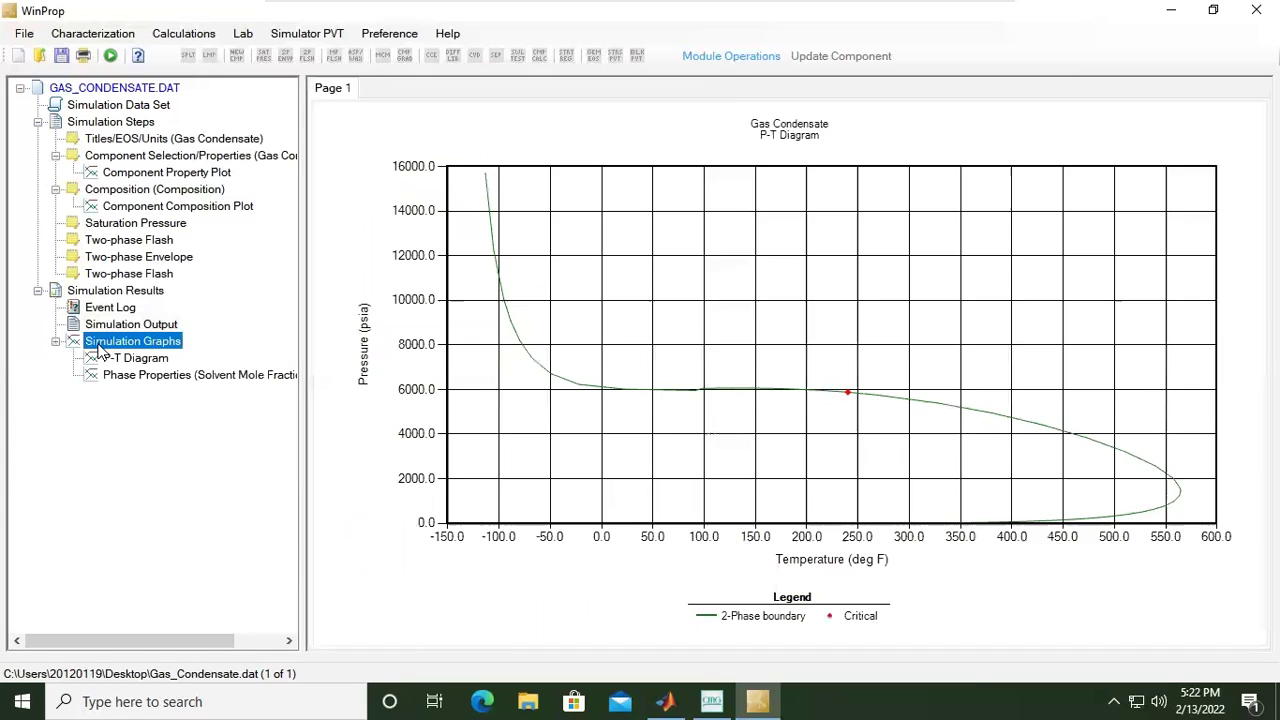